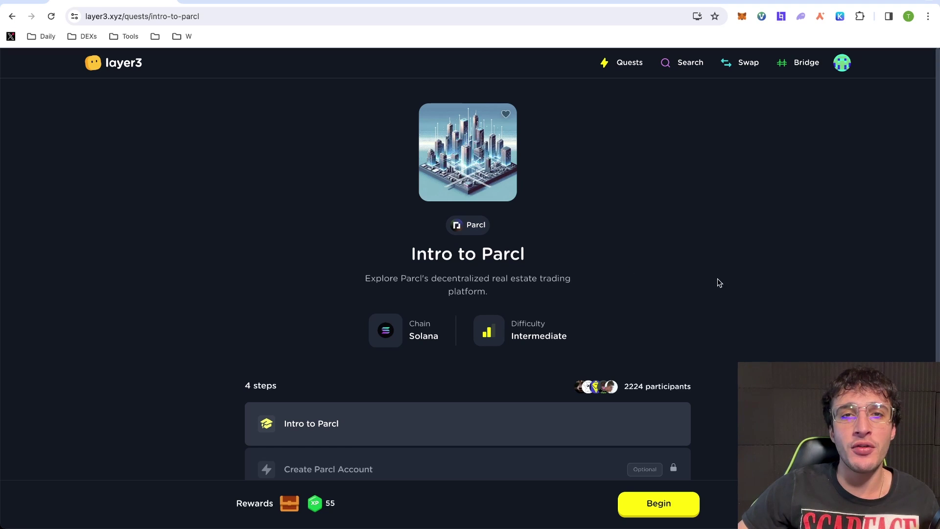
pyautogui.scroll(-2, 743, 293)
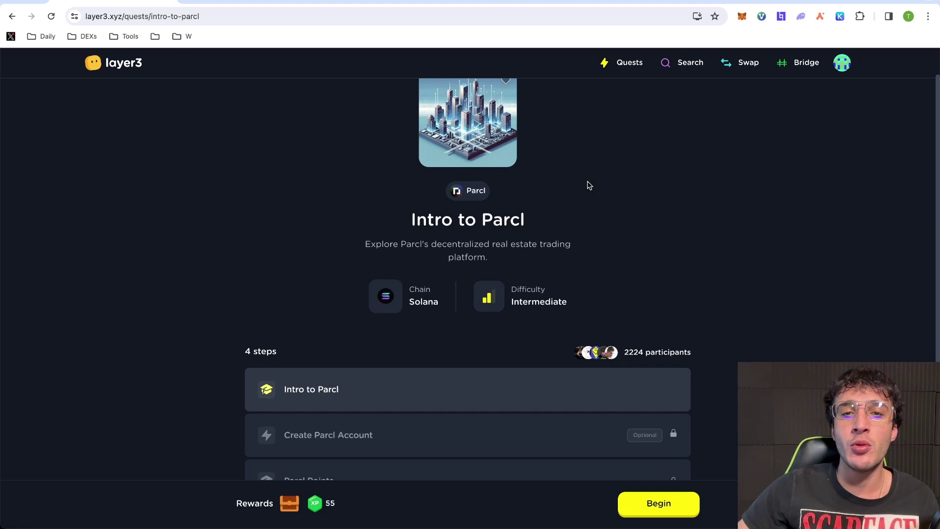
pyautogui.scroll(-3, 600, 267)
pyautogui.scroll(-1, 602, 267)
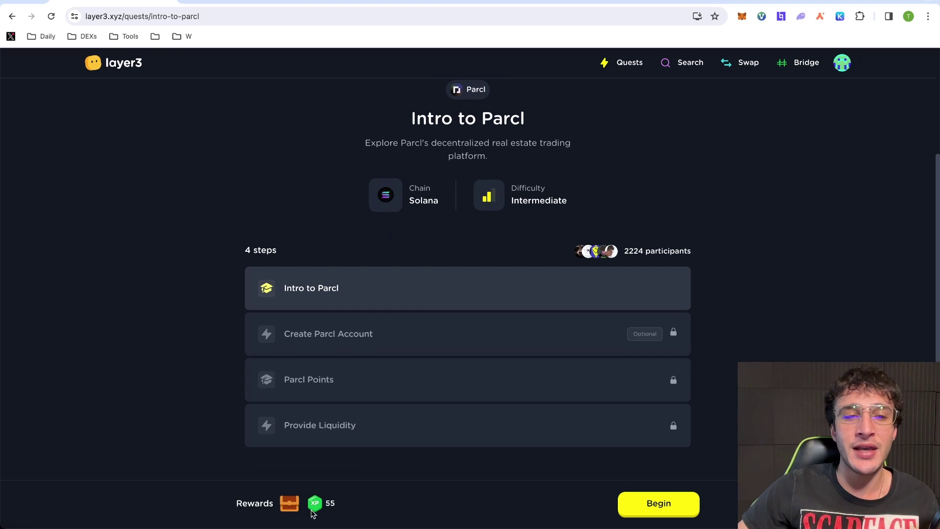
pyautogui.scroll(5, 481, 504)
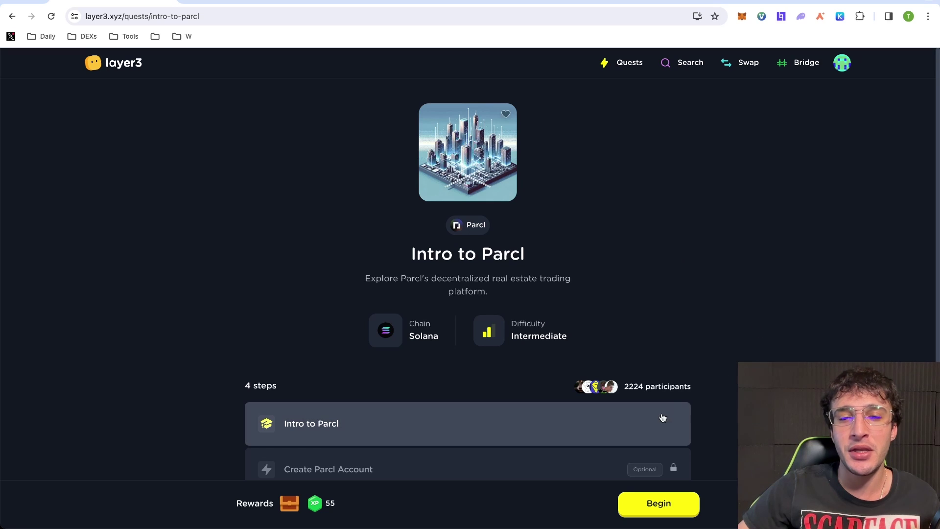
pyautogui.moveTo(698, 387); pyautogui.dragTo(622, 390)
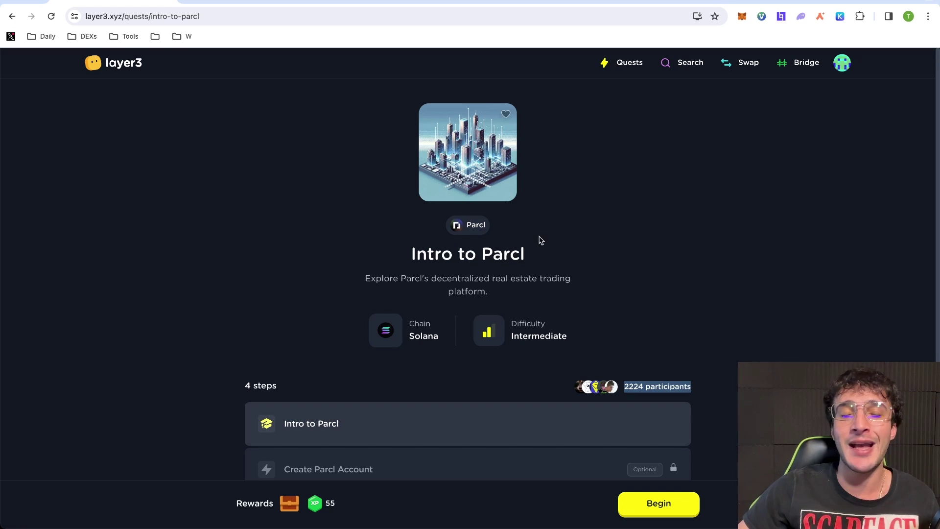
pyautogui.click(467, 227)
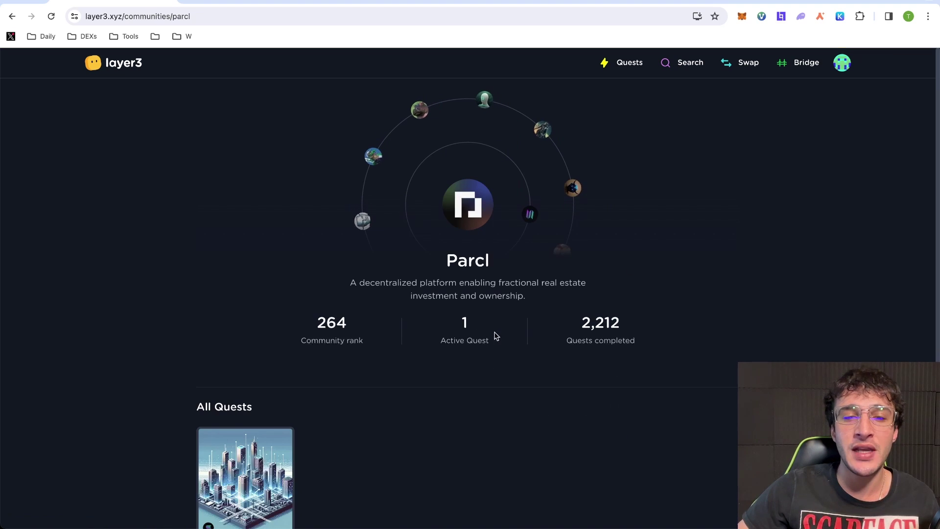
pyautogui.moveTo(496, 336); pyautogui.dragTo(430, 320)
pyautogui.scroll(-2, 585, 310)
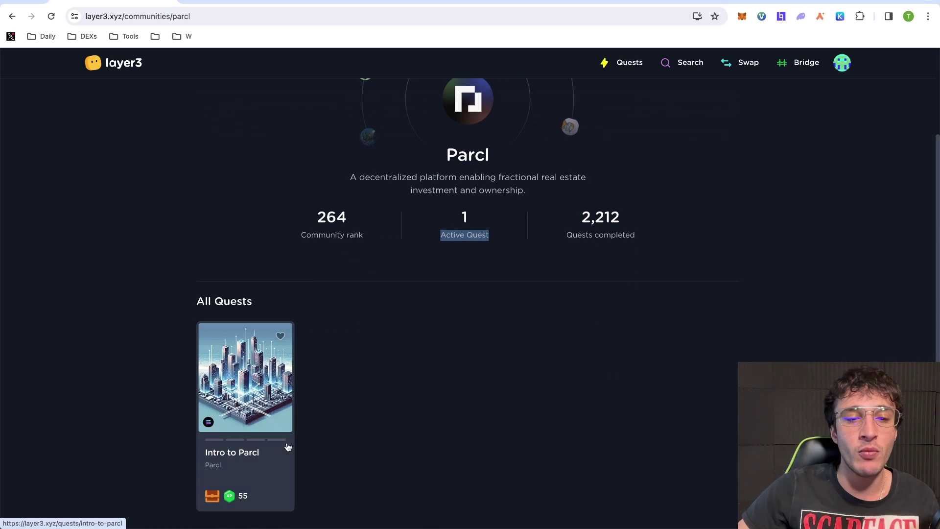
pyautogui.click(272, 460)
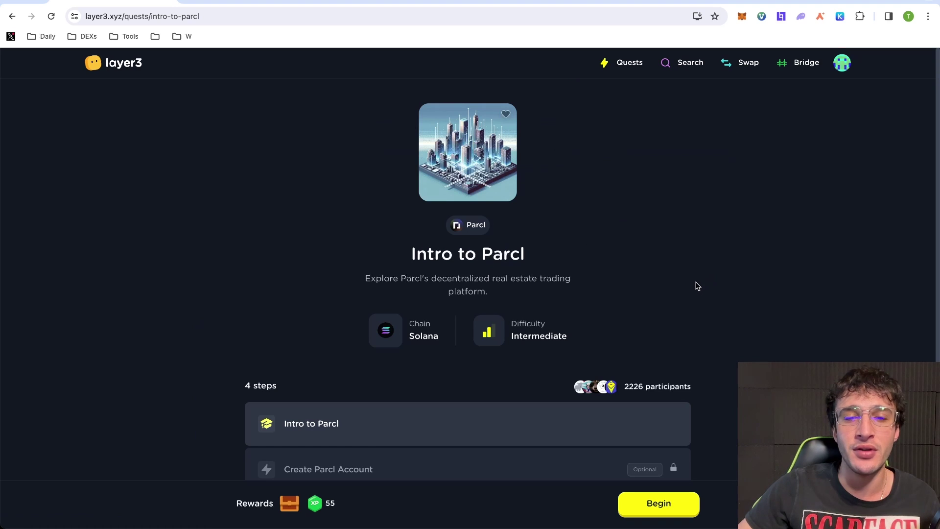
pyautogui.scroll(-2, 700, 284)
pyautogui.scroll(2, 701, 277)
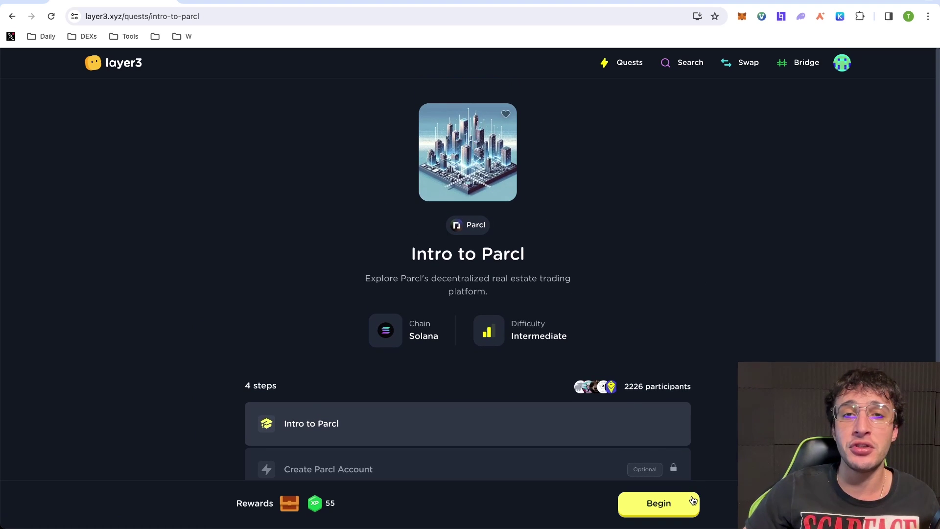
pyautogui.click(691, 503)
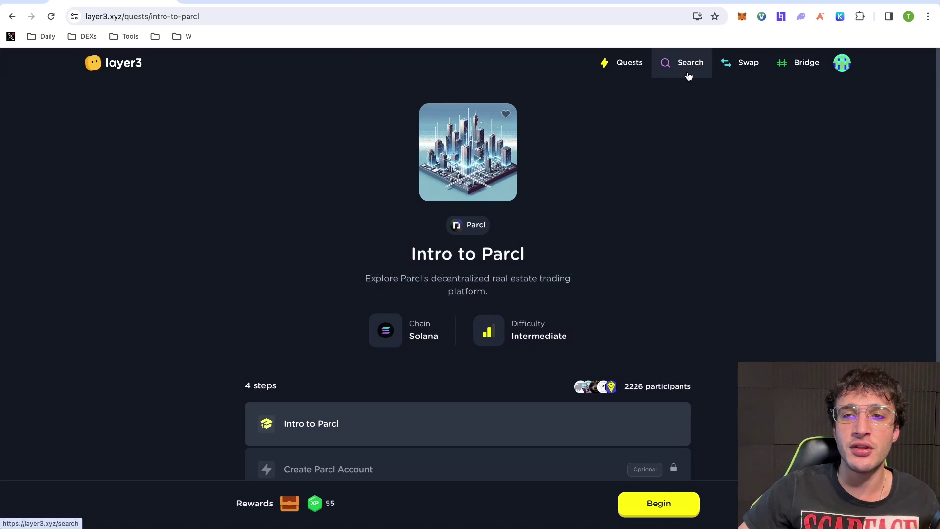
pyautogui.click(687, 69)
pyautogui.click(186, 104)
pyautogui.write('parcl')
pyautogui.click(197, 230)
pyautogui.scroll(-2, 552, 405)
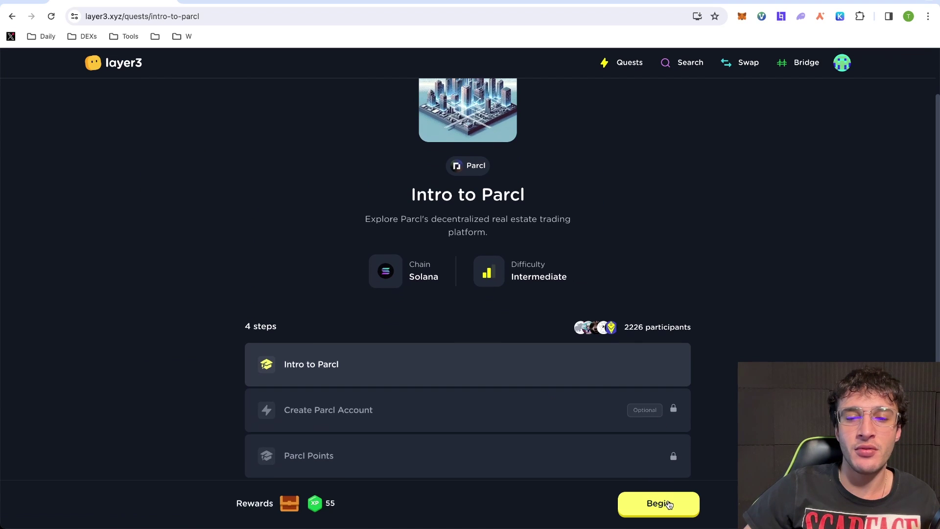
# Begin the Intro to Parcl quest and continue past both intro slides to Create Parcl Account
pyautogui.click(660, 504)
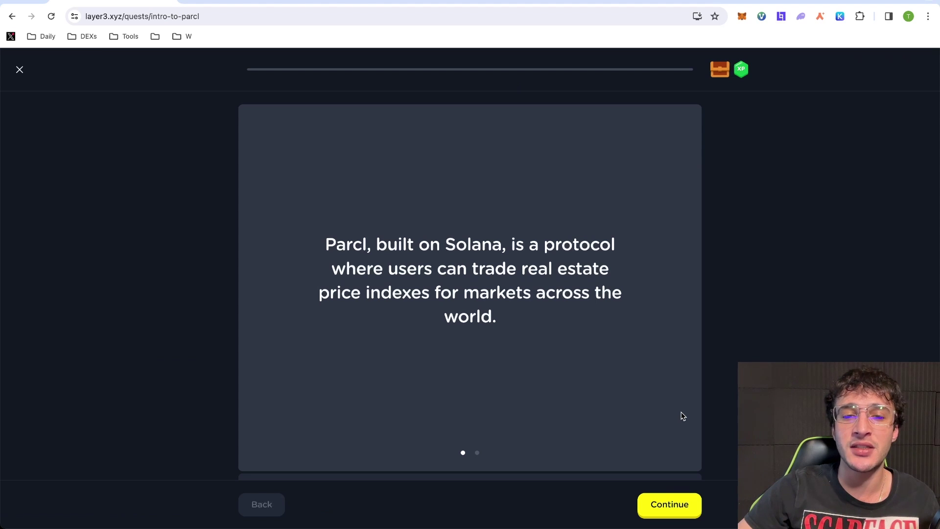
pyautogui.click(690, 443)
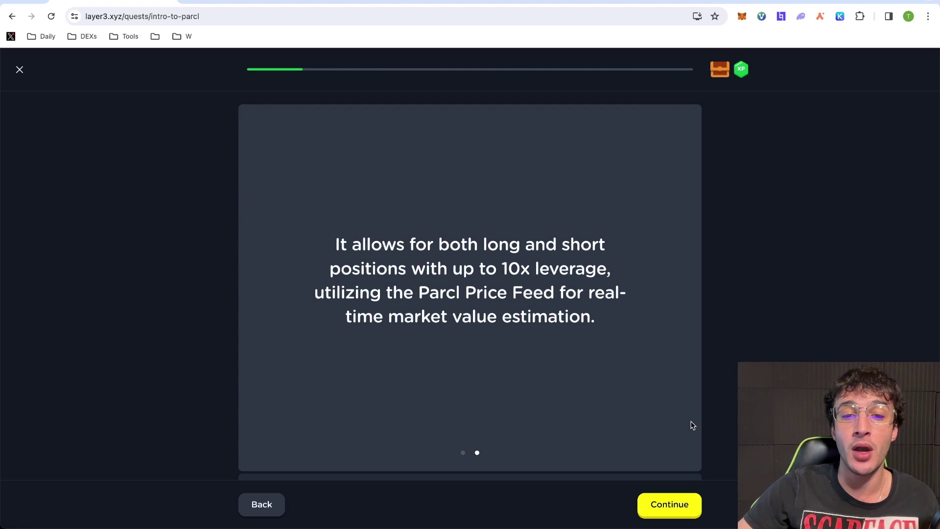
pyautogui.click(688, 503)
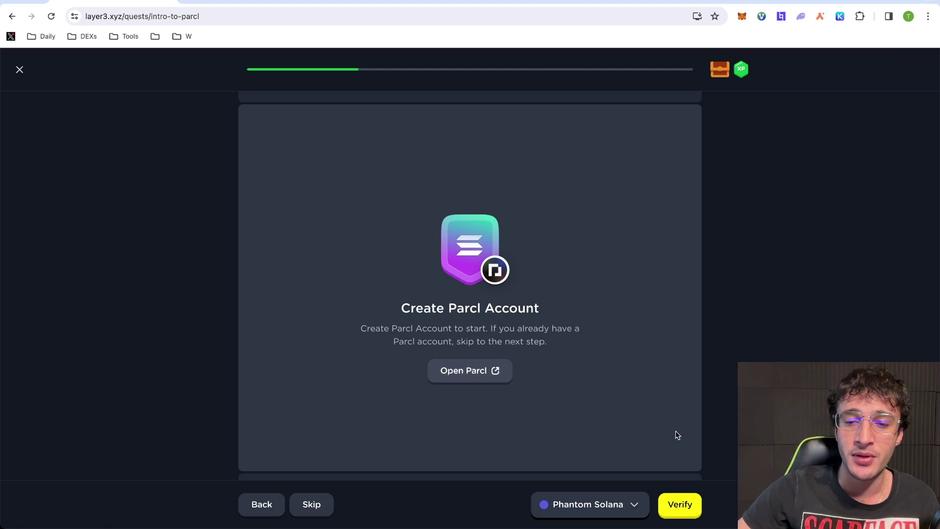
# Open Parcl from the quest and connect the Phantom wallet, approving the connection
pyautogui.click(492, 376)
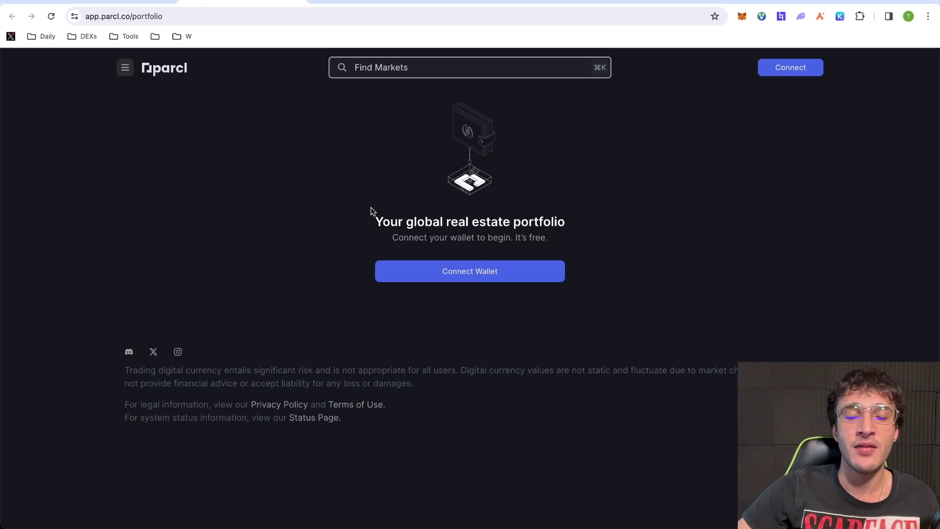
pyautogui.click(526, 282)
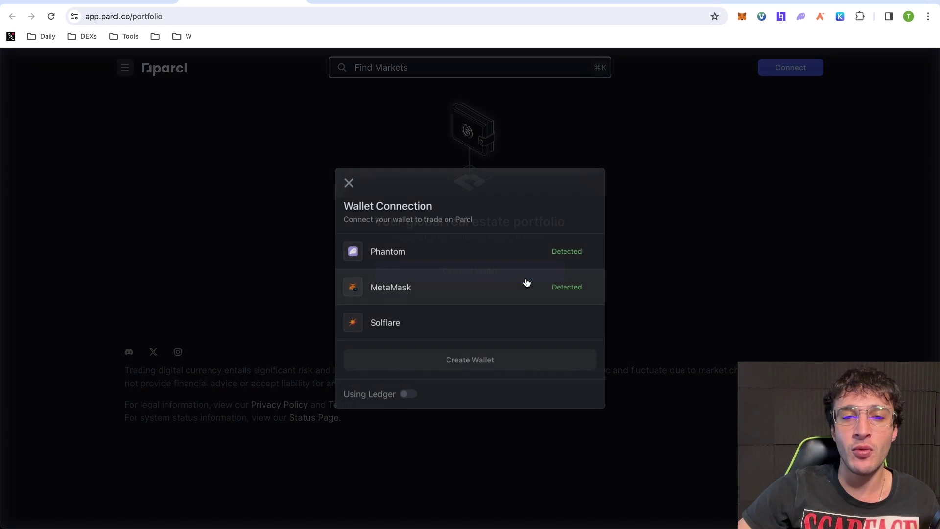
pyautogui.click(509, 254)
pyautogui.click(885, 304)
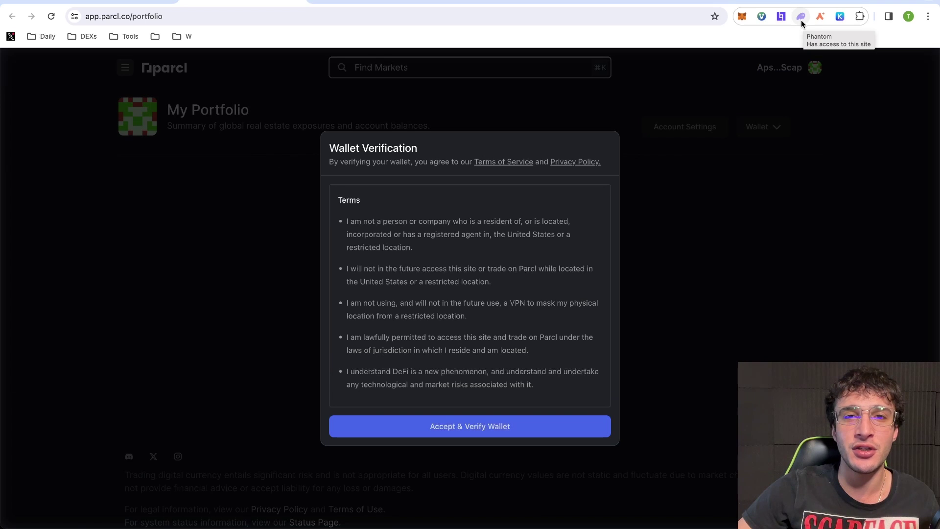
# Check the Phantom balances, then accept the terms and sign the wallet-verification message
pyautogui.click(801, 19)
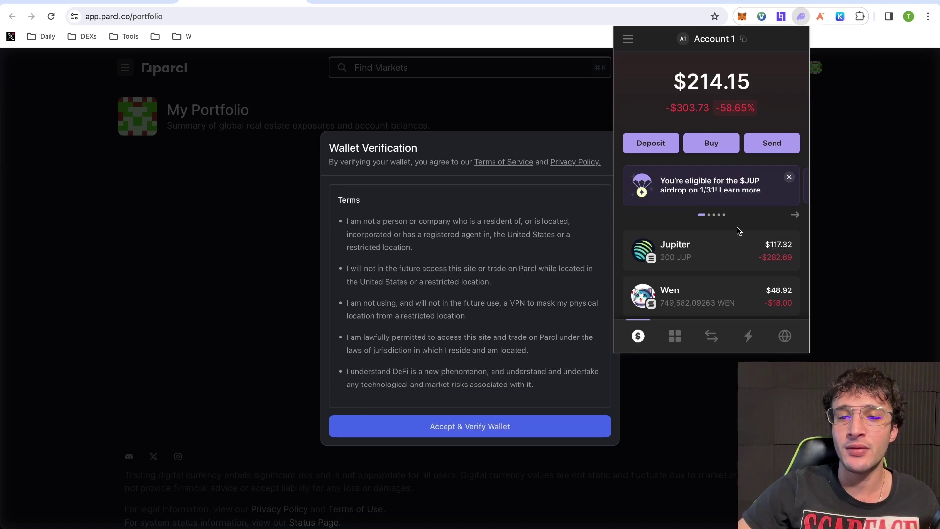
pyautogui.scroll(-3, 736, 227)
pyautogui.scroll(3, 733, 174)
pyautogui.click(549, 210)
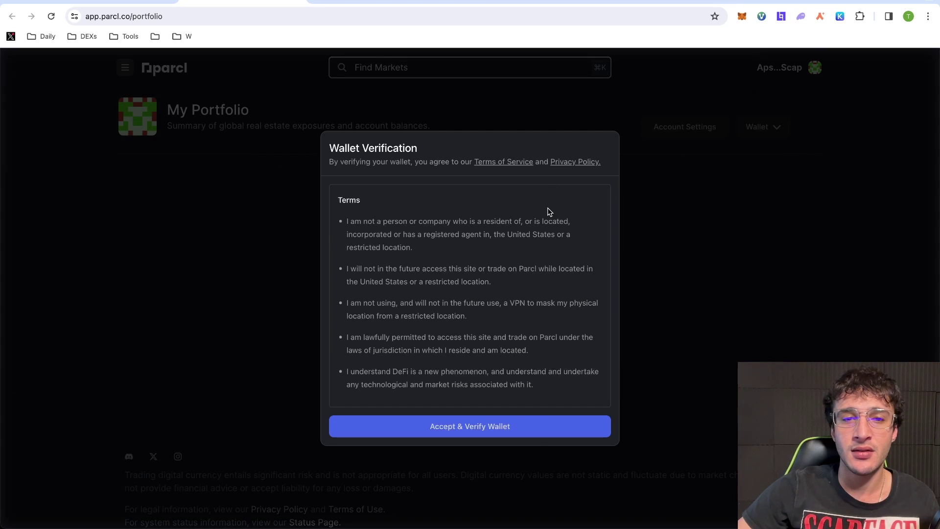
pyautogui.click(535, 435)
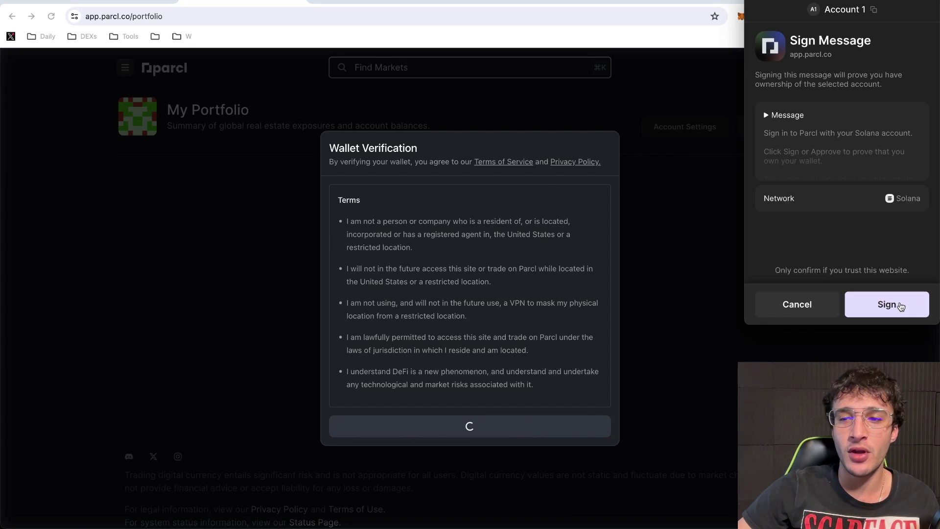
pyautogui.click(888, 306)
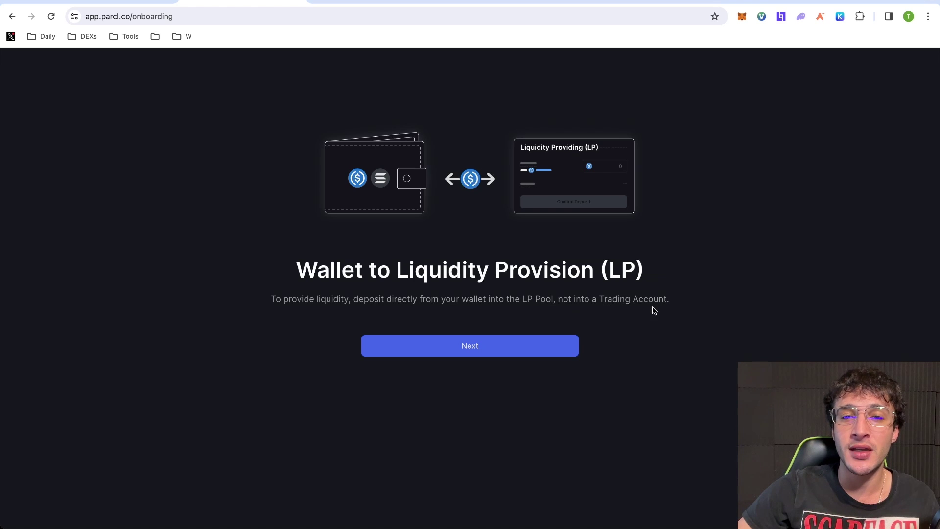
# Advance through the onboarding explanation screens to the 'What would you like to do first?' choice
pyautogui.click(481, 345)
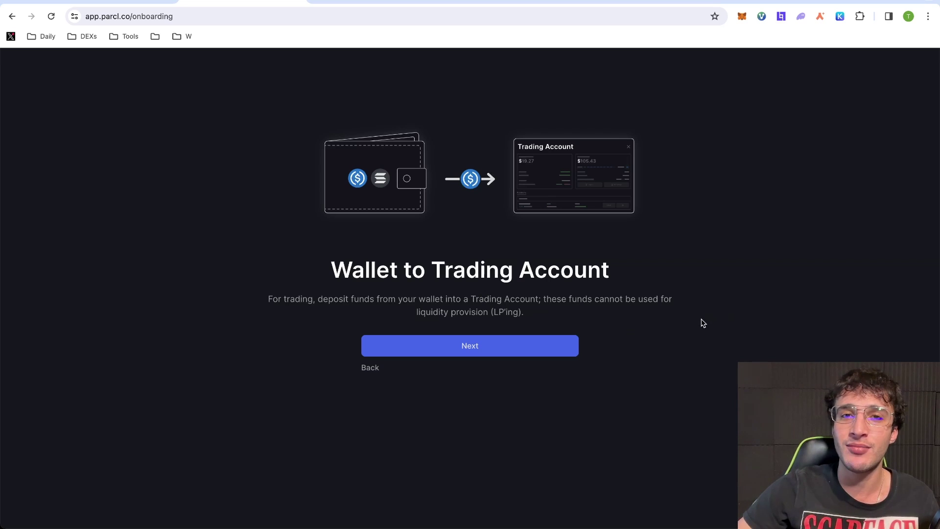
pyautogui.click(461, 346)
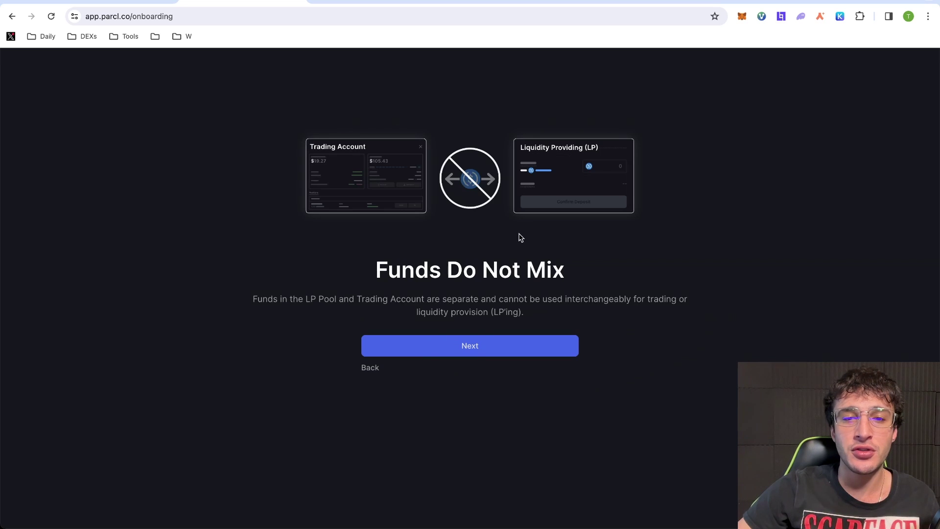
pyautogui.click(459, 351)
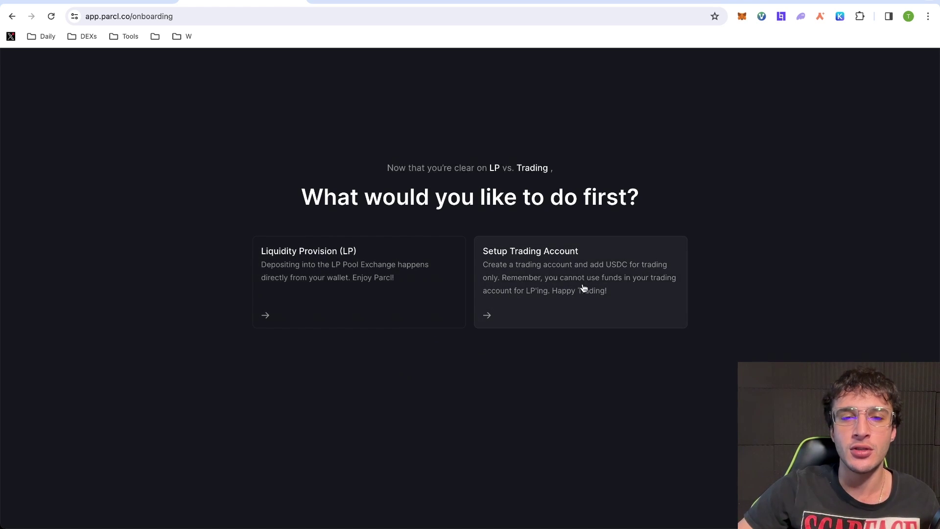
# Pick Liquidity Provision as the first activity and skip the contact details to enter Parcl
pyautogui.click(361, 299)
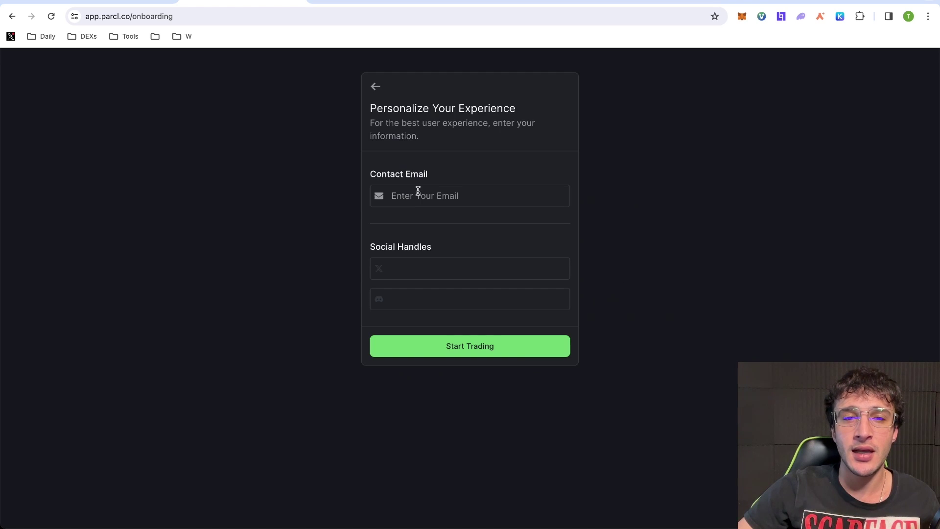
pyautogui.click(512, 349)
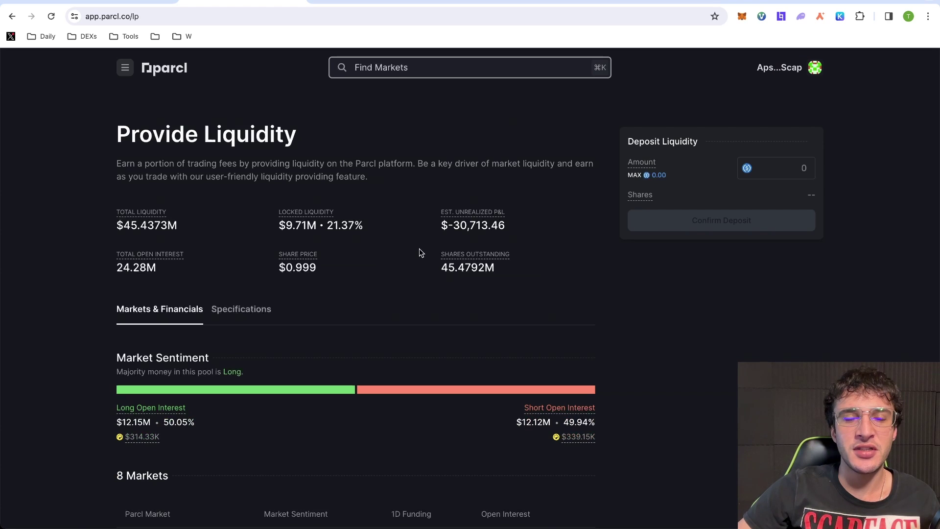
pyautogui.click(127, 73)
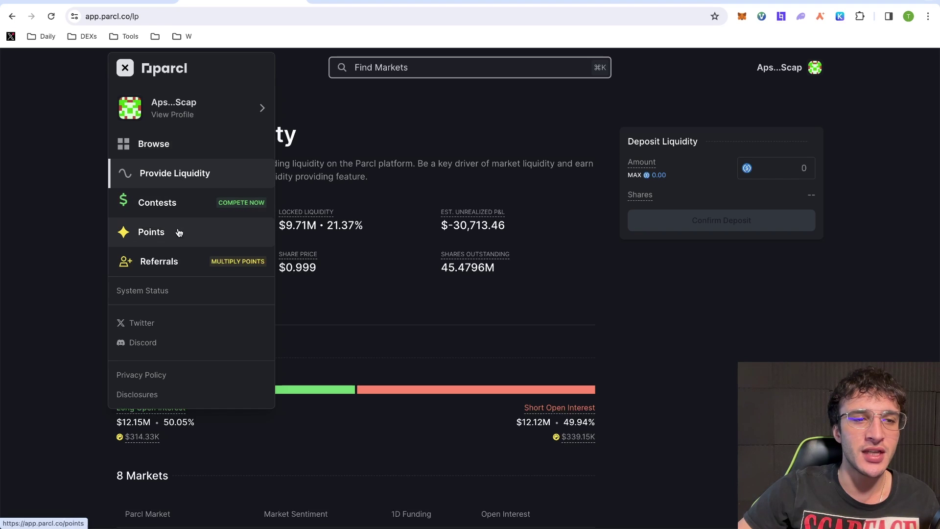
pyautogui.click(570, 300)
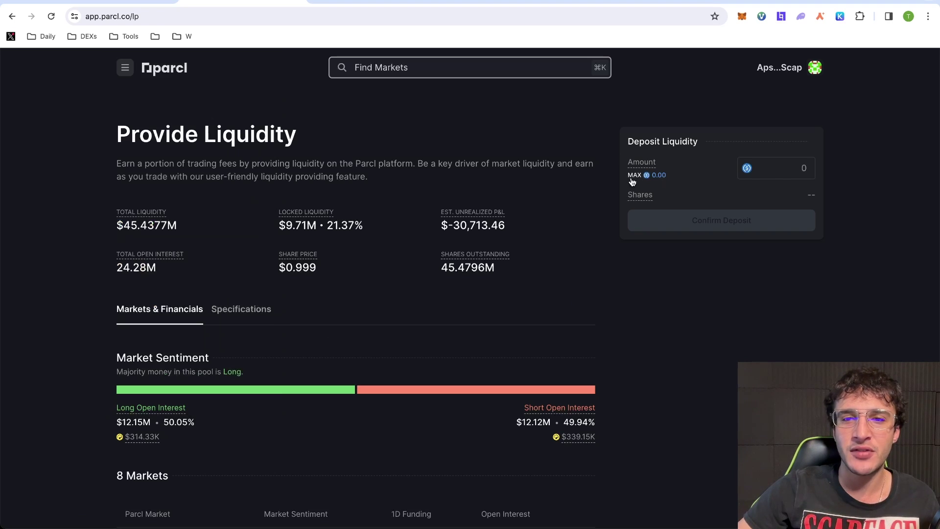
# Scroll the Provide Liquidity page down to the 8 Markets table
pyautogui.scroll(-6, 463, 226)
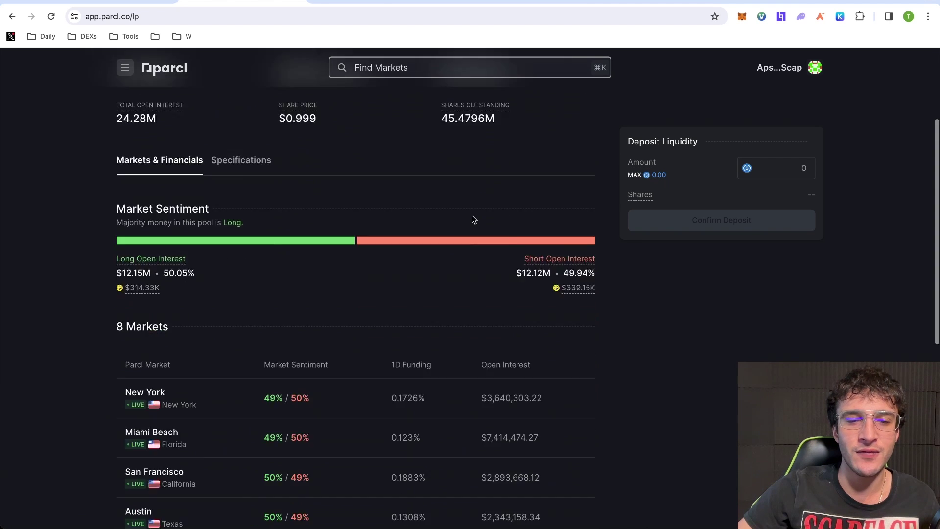
pyautogui.scroll(6, 473, 216)
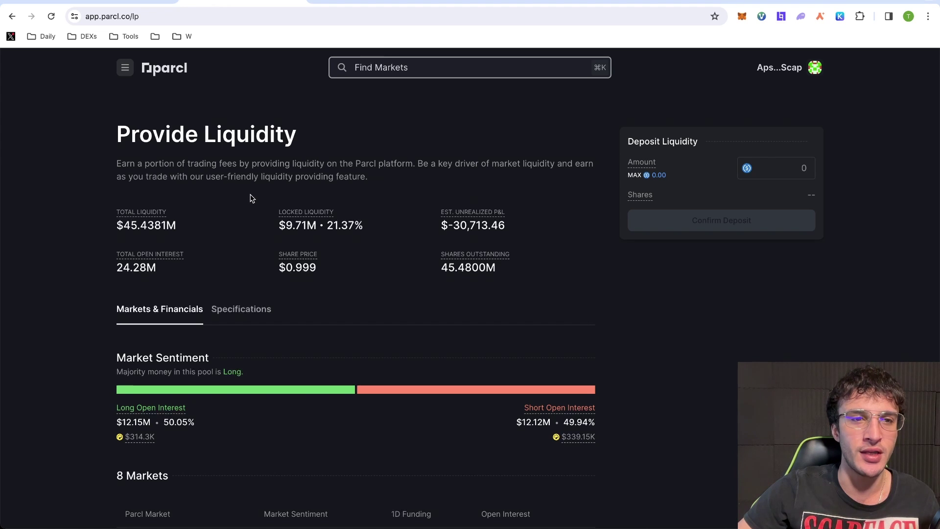
pyautogui.scroll(-3, 317, 195)
pyautogui.scroll(2, 400, 247)
pyautogui.scroll(-4, 399, 247)
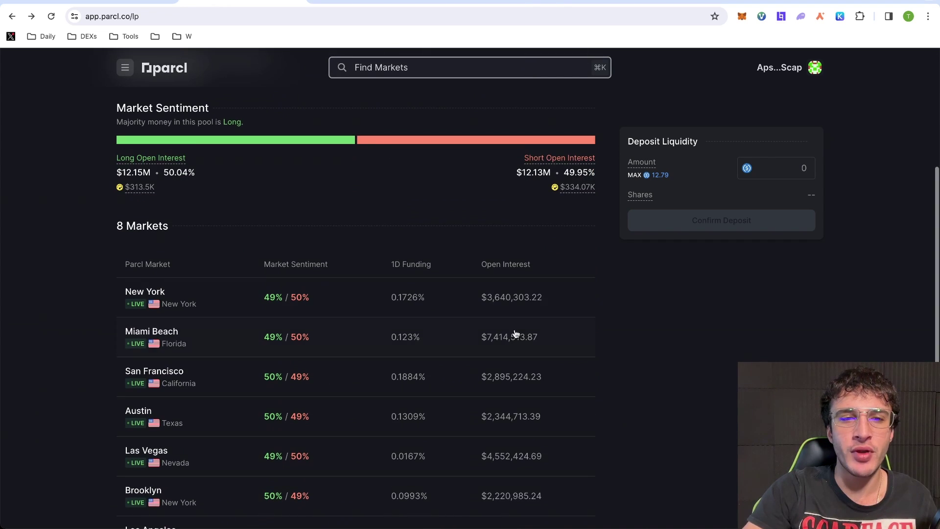
pyautogui.scroll(-1, 448, 239)
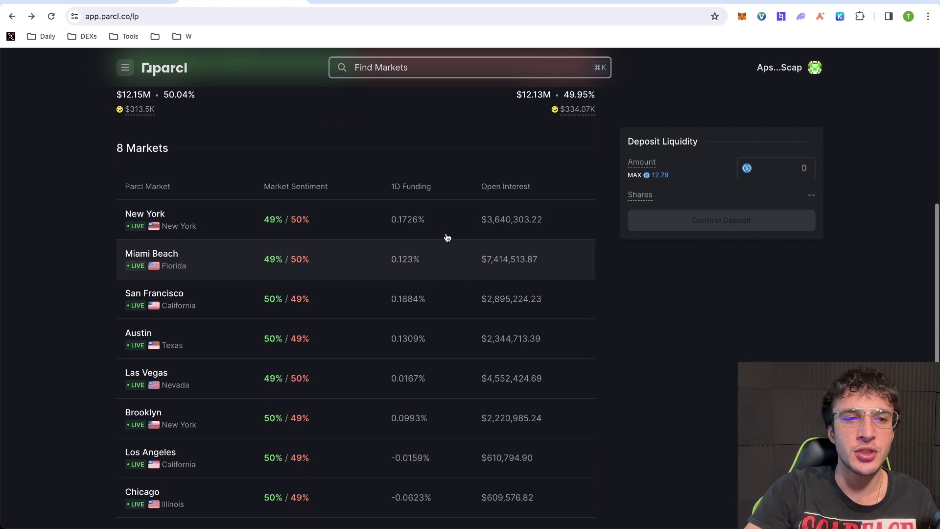
# Open the New York market and create the named trading account, confirming it in Phantom
pyautogui.click(447, 236)
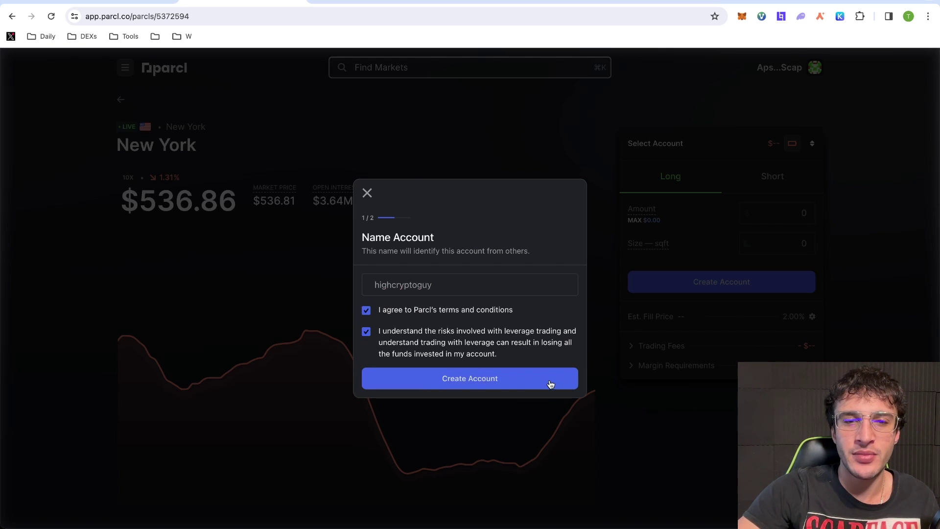
pyautogui.click(550, 384)
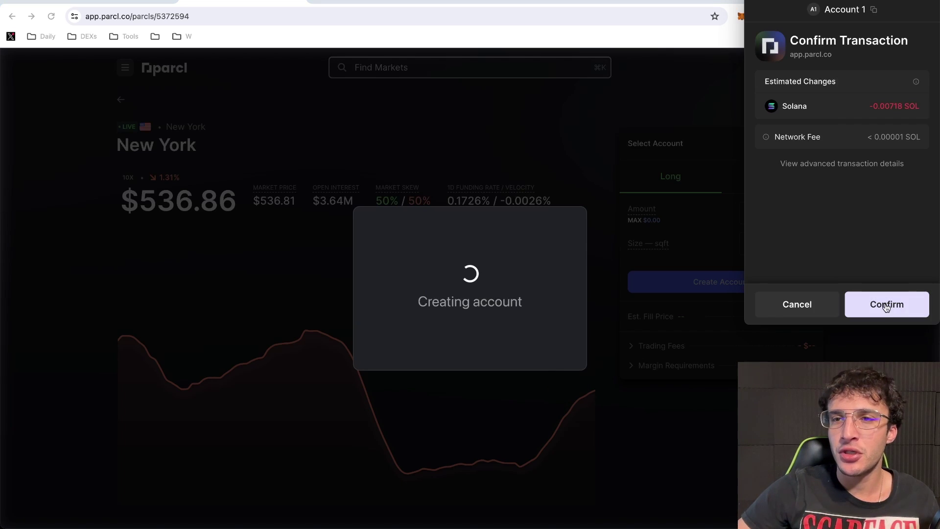
pyautogui.click(897, 303)
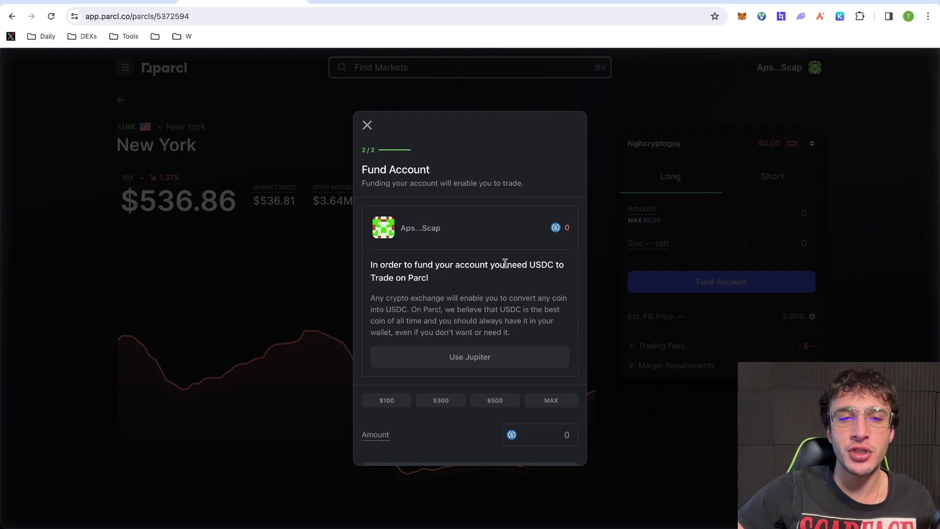
# On the Fund Account step, check the Phantom wallet's token balances, then close it
pyautogui.scroll(-1, 505, 263)
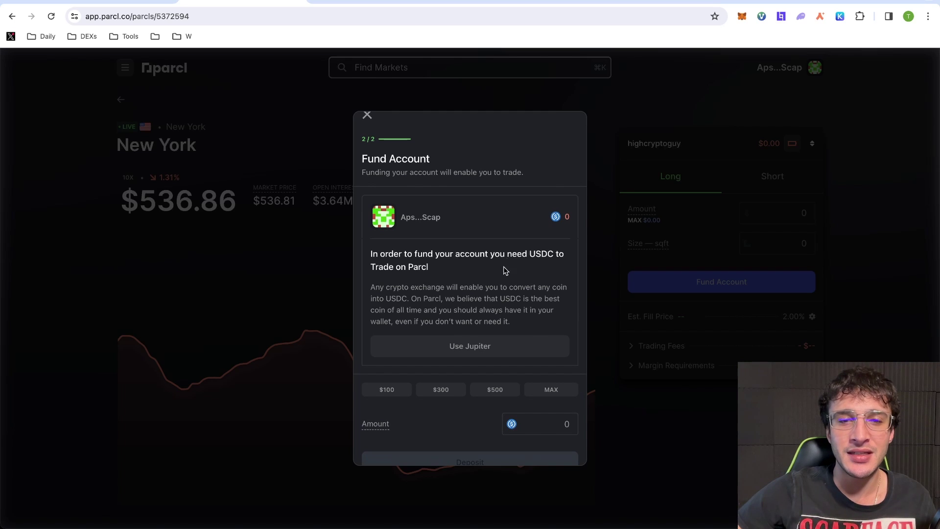
pyautogui.scroll(-3, 504, 268)
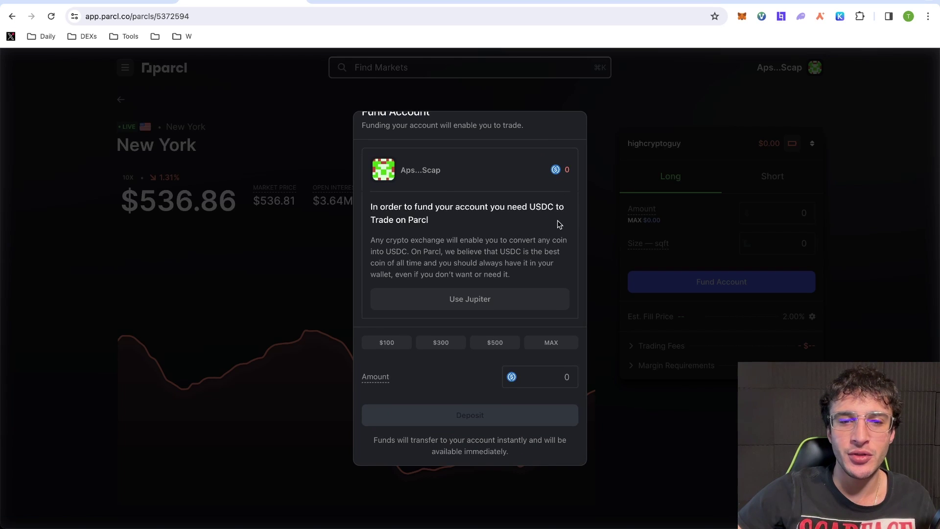
pyautogui.scroll(4, 556, 223)
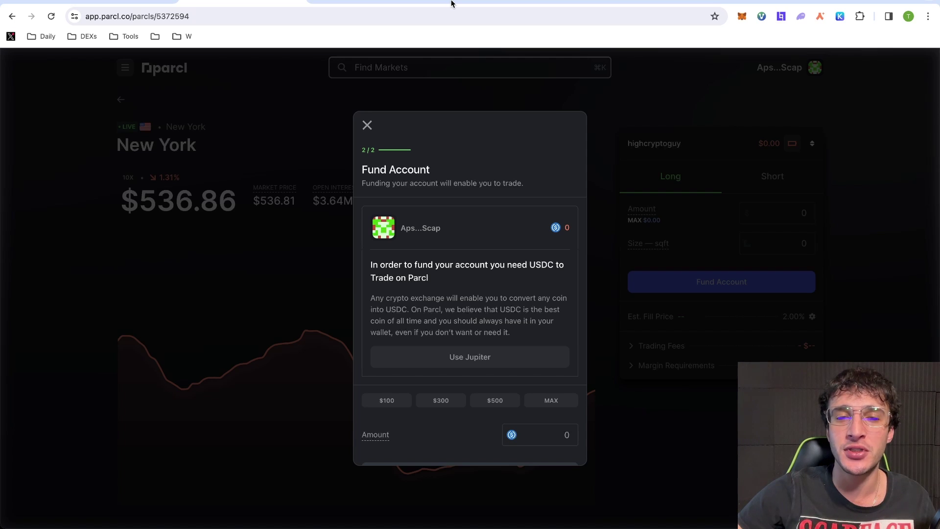
pyautogui.click(800, 16)
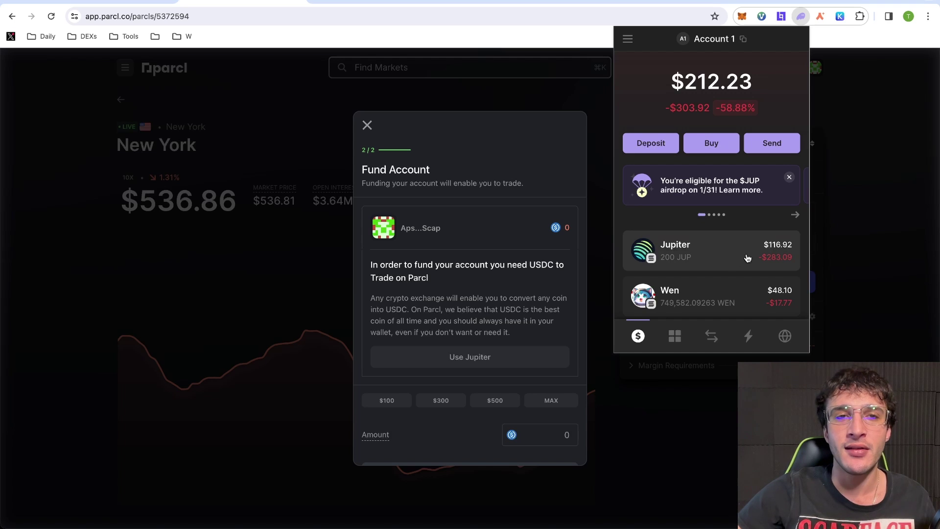
pyautogui.click(898, 224)
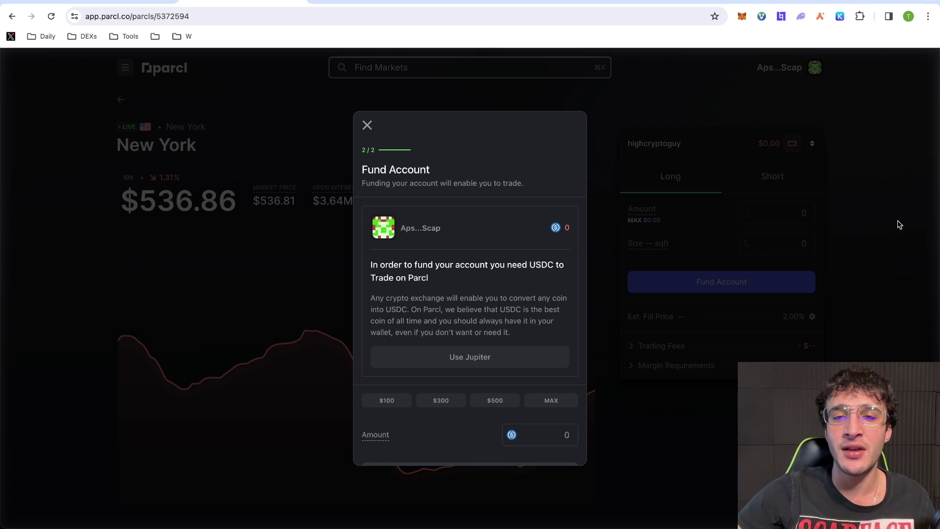
# On Jupiter, set USDC as the receive token and swap 0.24 SOL for 22.799234 USDC
pyautogui.click(448, 1)
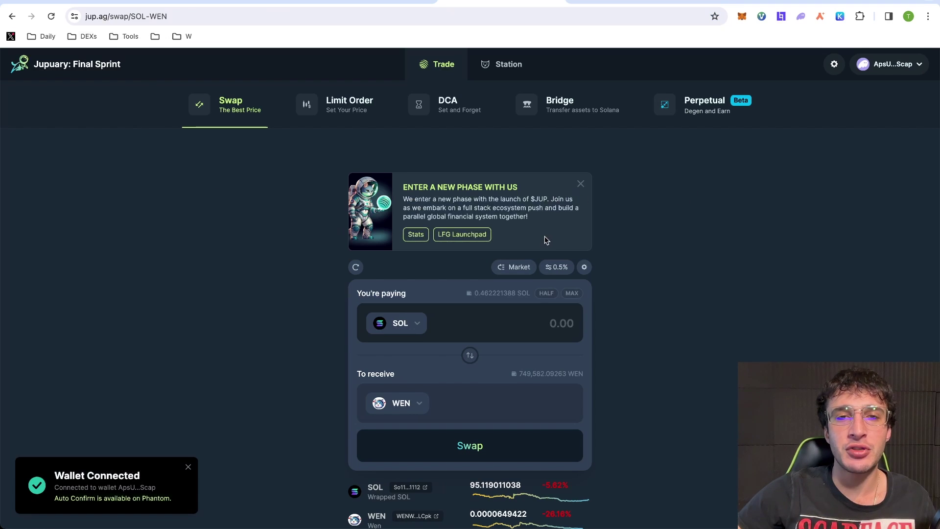
pyautogui.click(421, 407)
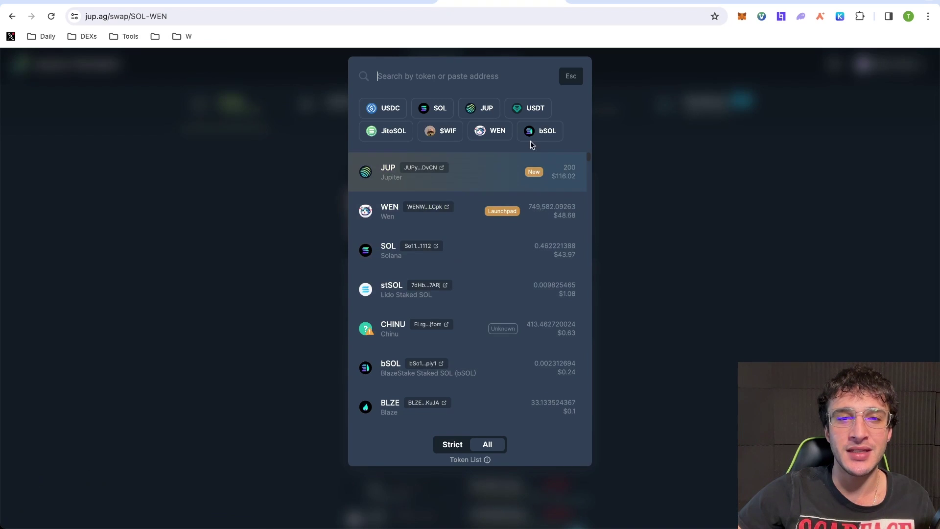
pyautogui.click(634, 354)
pyautogui.scroll(-1, 648, 333)
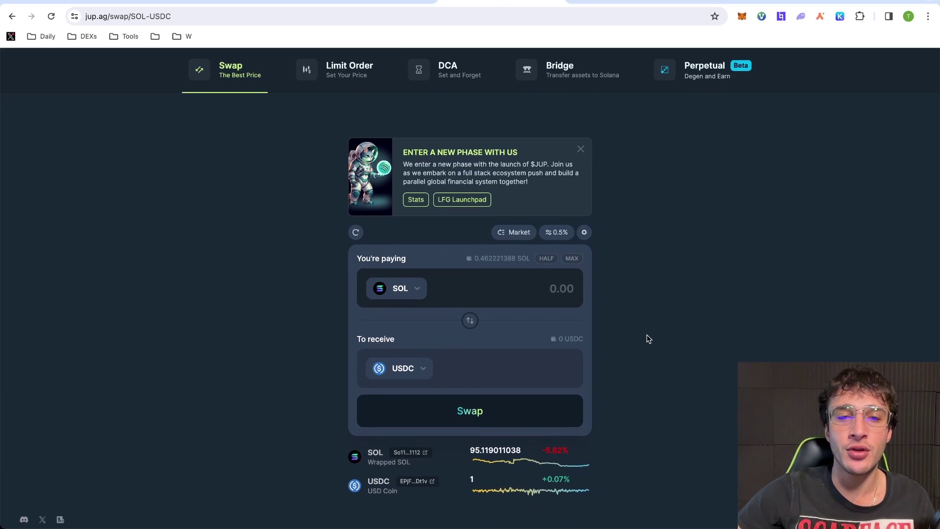
pyautogui.write('0.24')
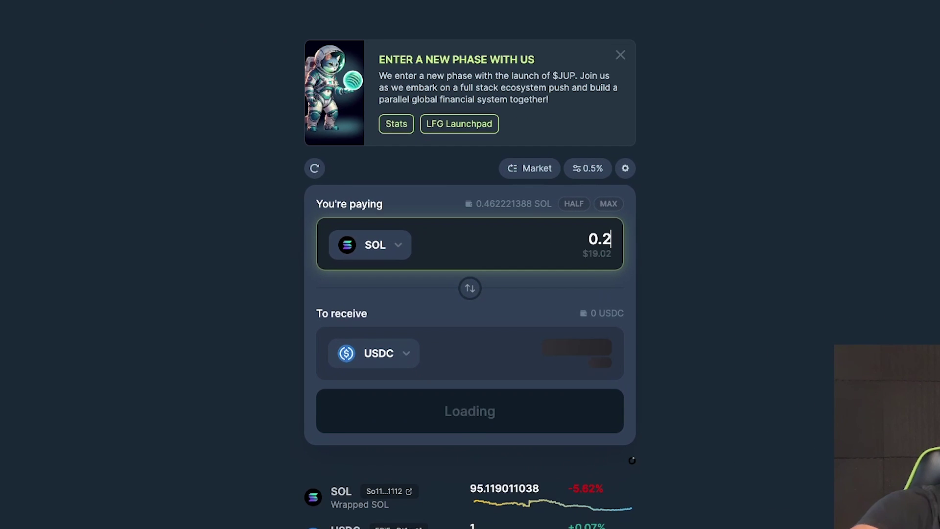
pyautogui.click(552, 454)
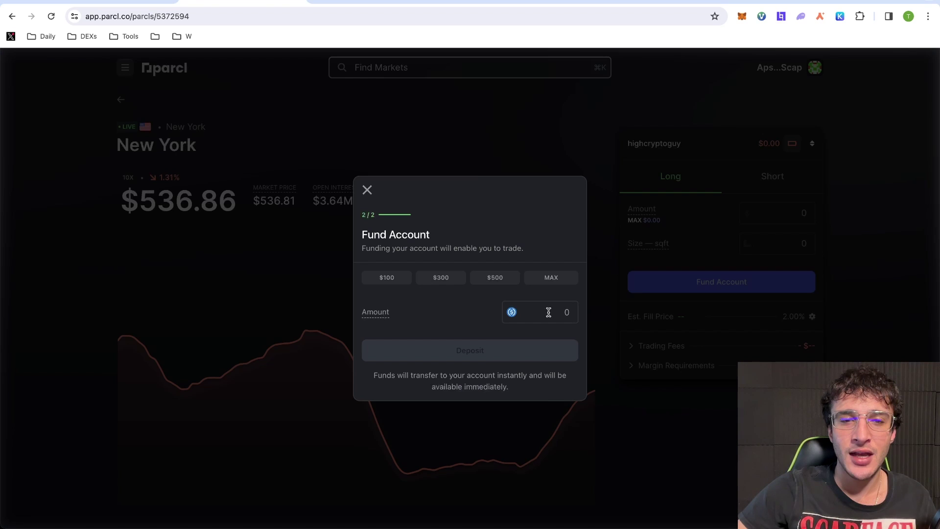
# Deposit 10 USDC into the trading account, confirm it, and dismiss the completion message
pyautogui.click(549, 311)
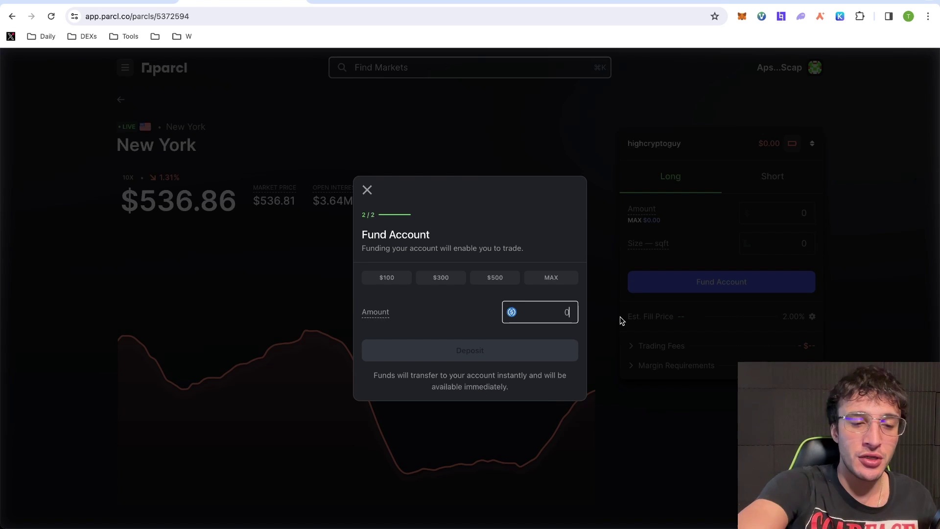
pyautogui.write('10')
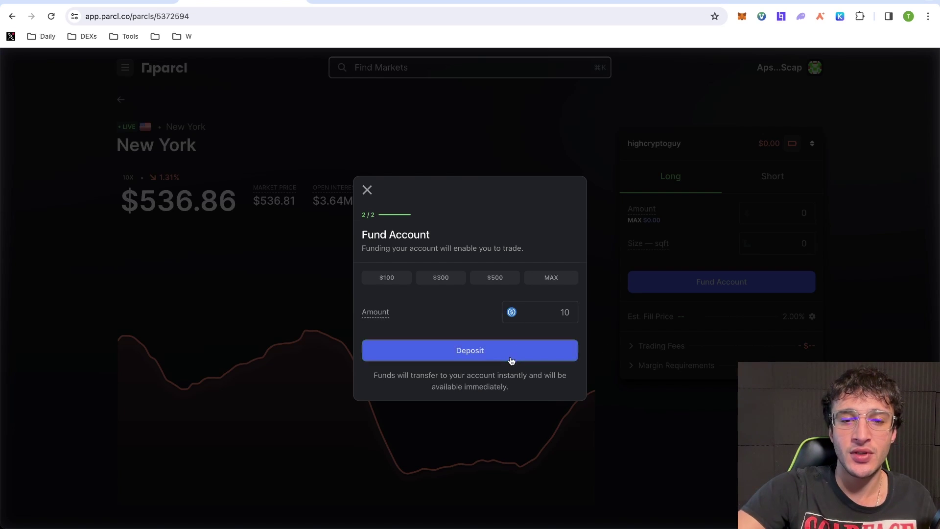
pyautogui.click(514, 350)
pyautogui.click(516, 361)
pyautogui.click(470, 351)
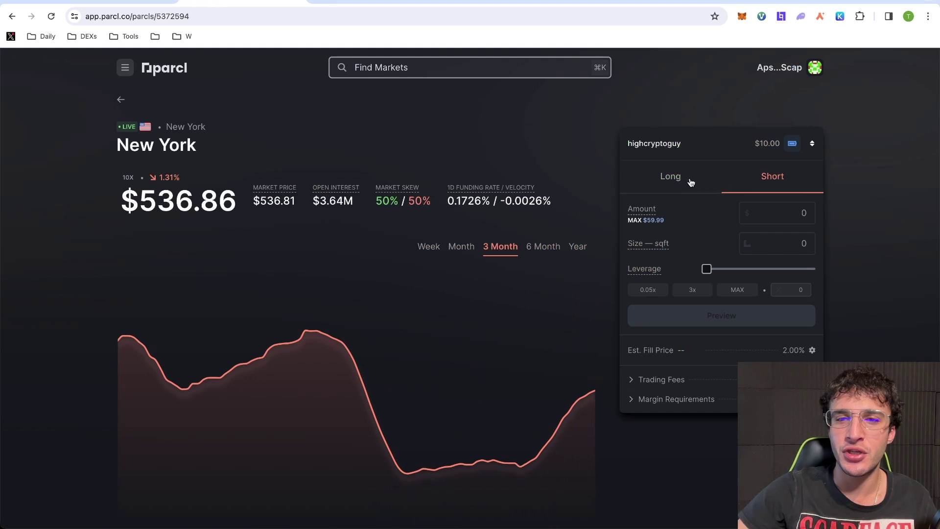
# Select Long, go back to Provide Liquidity, check Phantom balances, then reopen the New York market
pyautogui.click(684, 182)
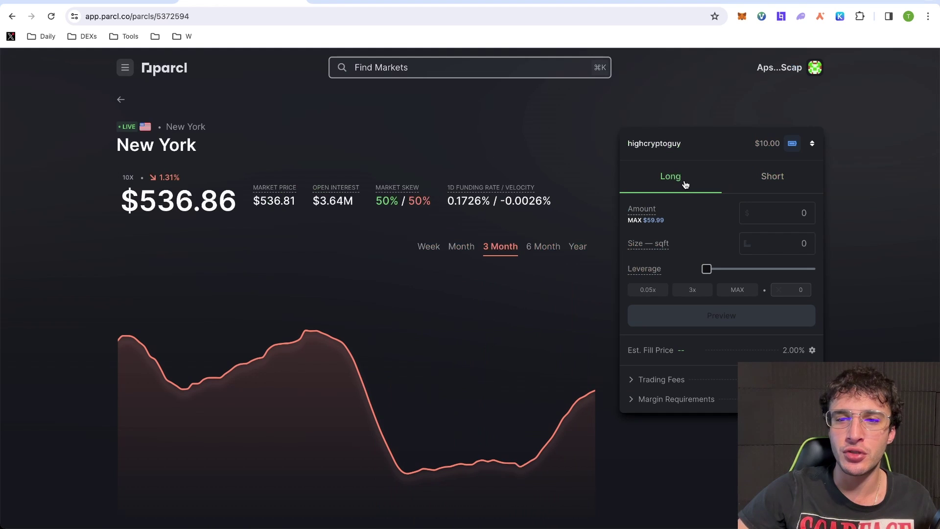
pyautogui.click(11, 16)
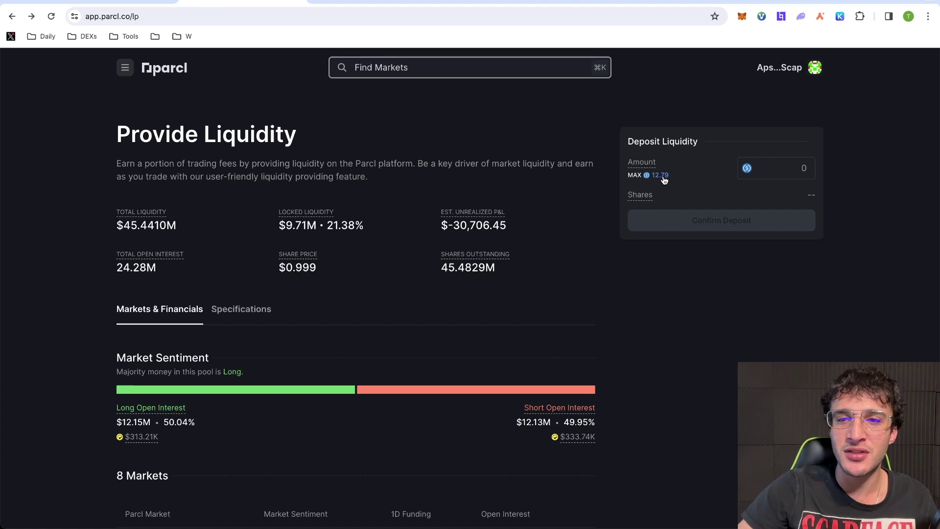
pyautogui.click(801, 16)
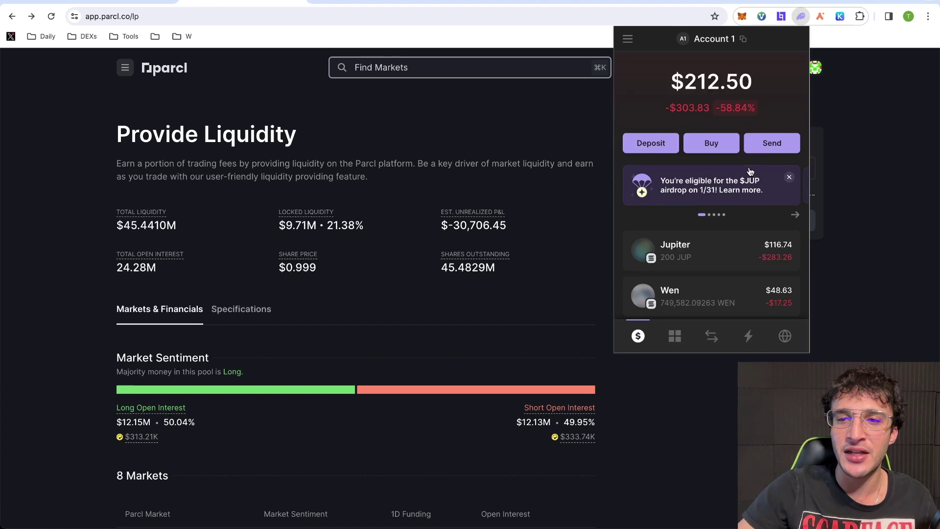
pyautogui.press('Escape')
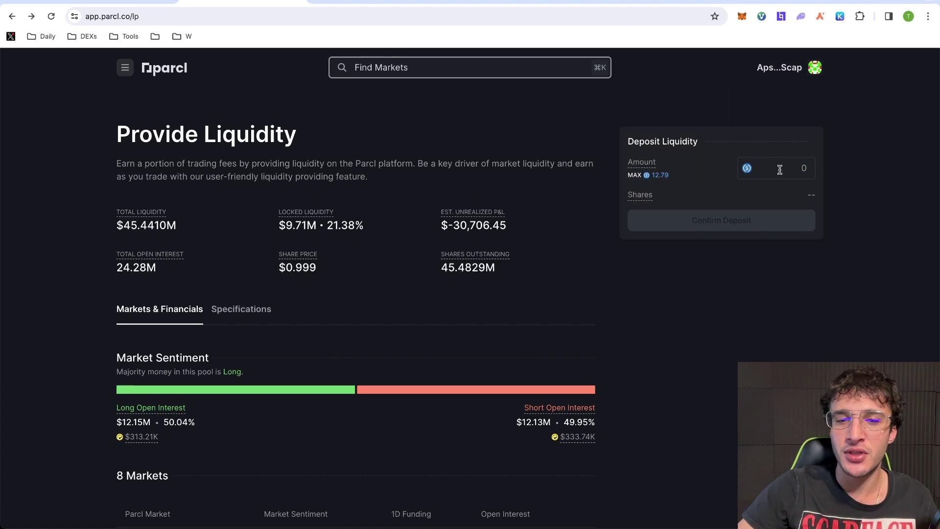
pyautogui.scroll(-3, 775, 216)
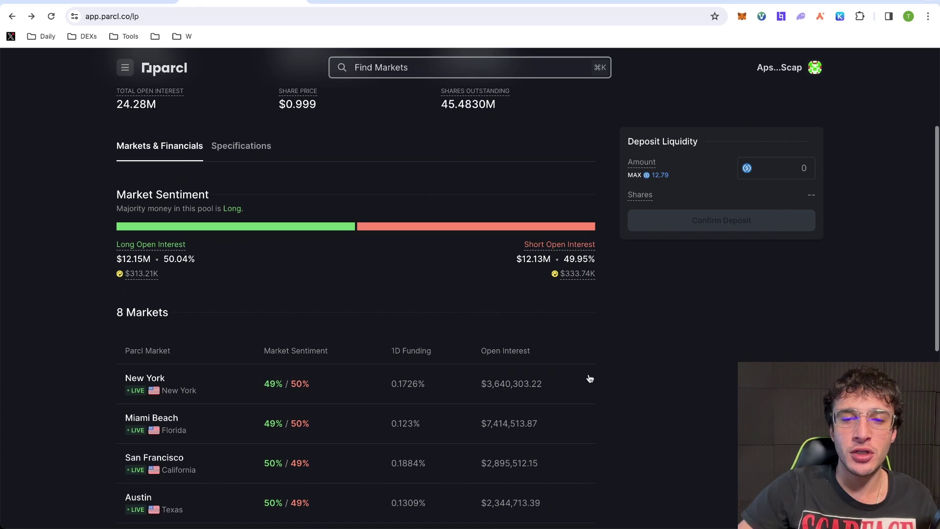
pyautogui.click(572, 382)
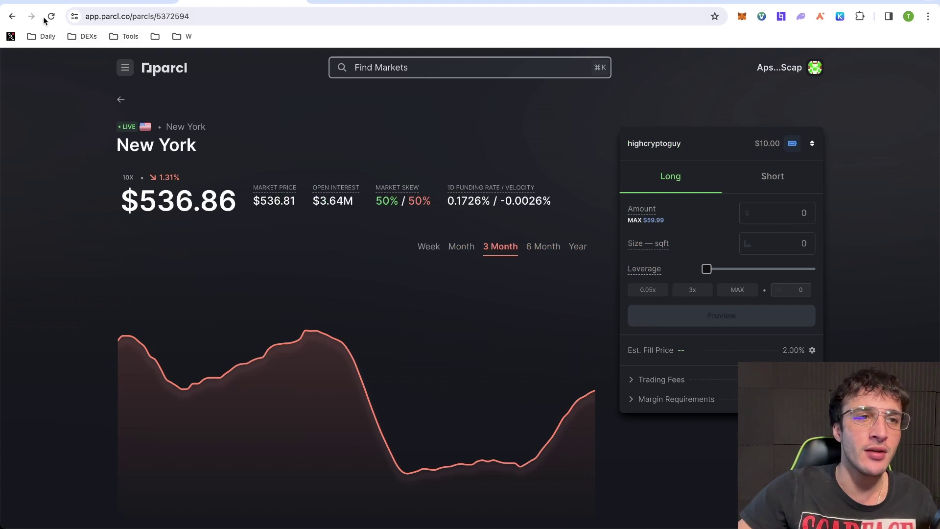
pyautogui.click(13, 17)
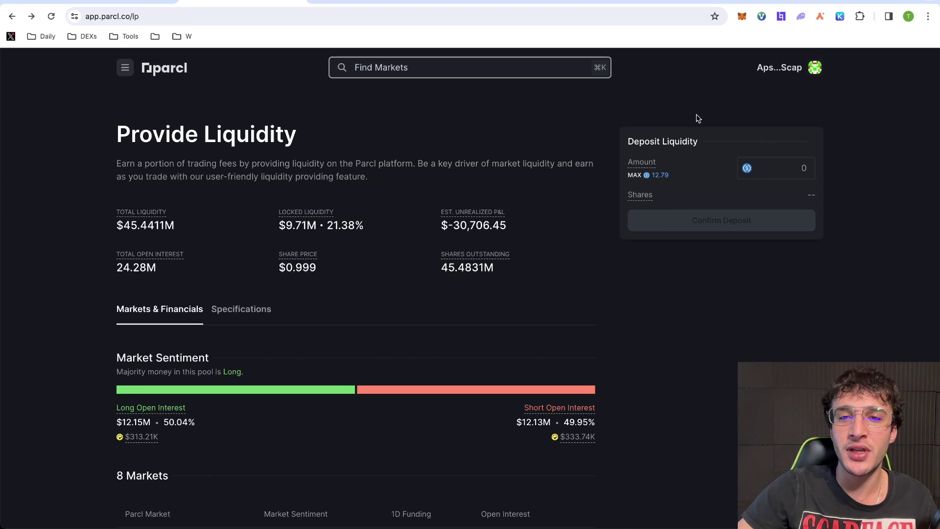
pyautogui.click(661, 177)
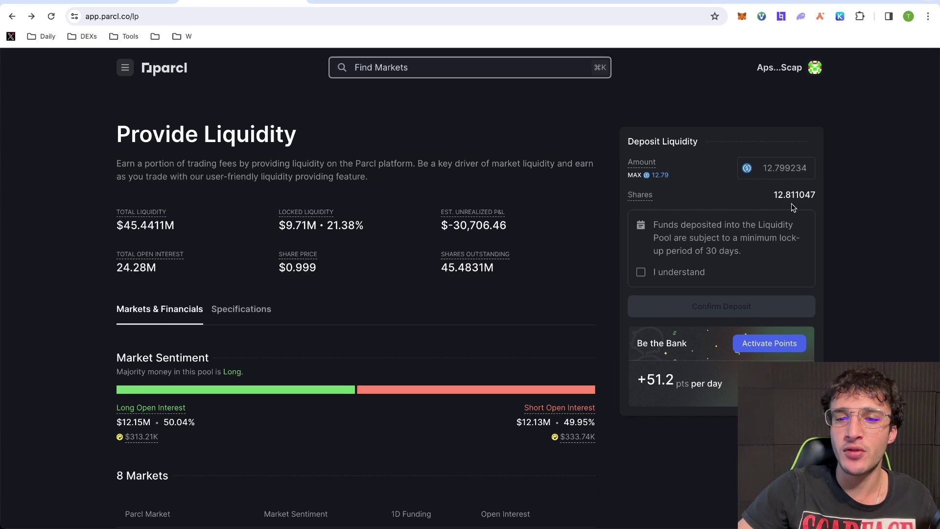
pyautogui.click(641, 272)
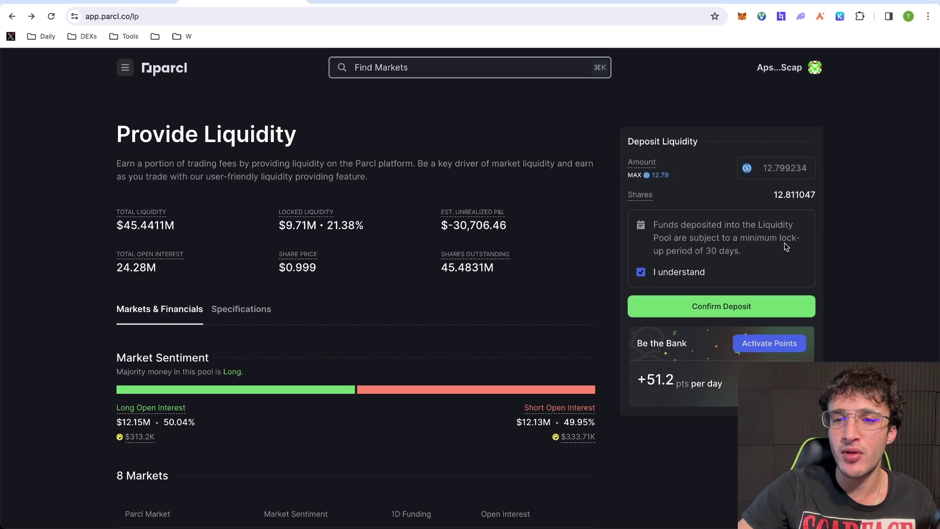
pyautogui.scroll(-1, 721, 252)
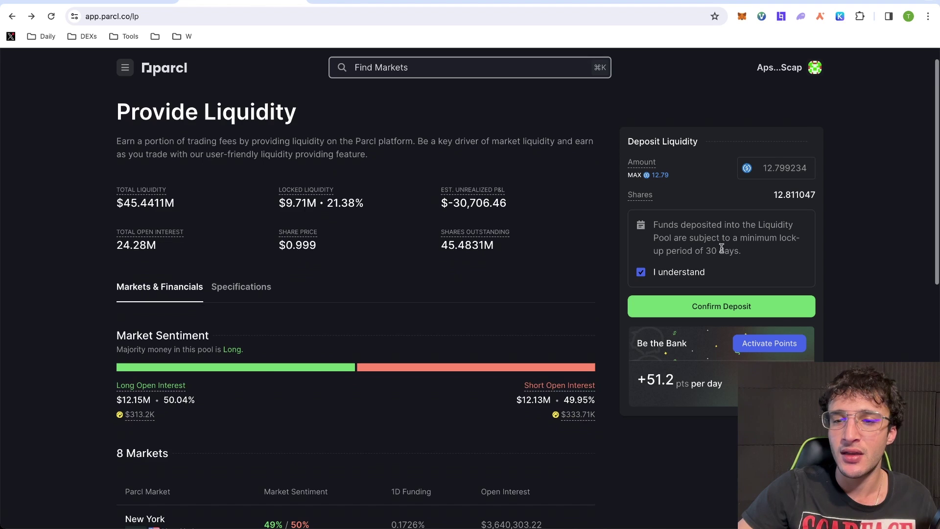
pyautogui.scroll(1, 558, 279)
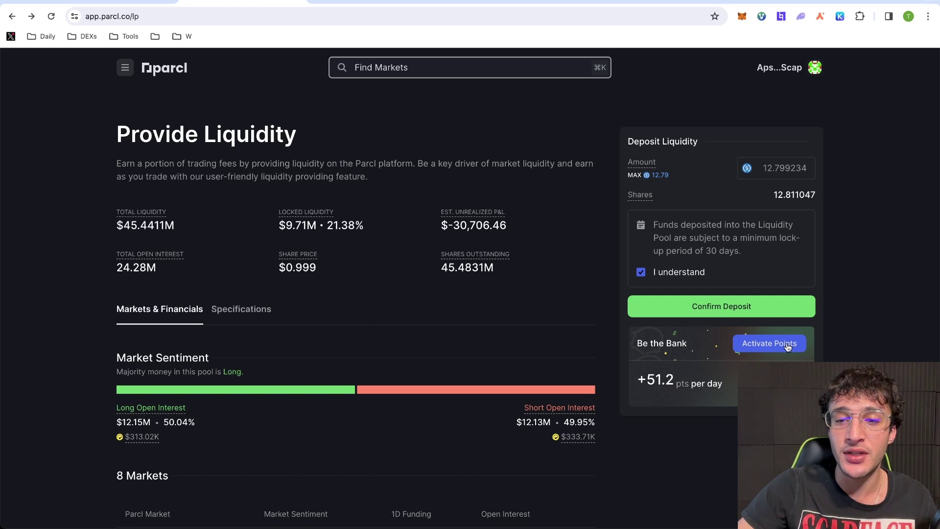
pyautogui.click(760, 347)
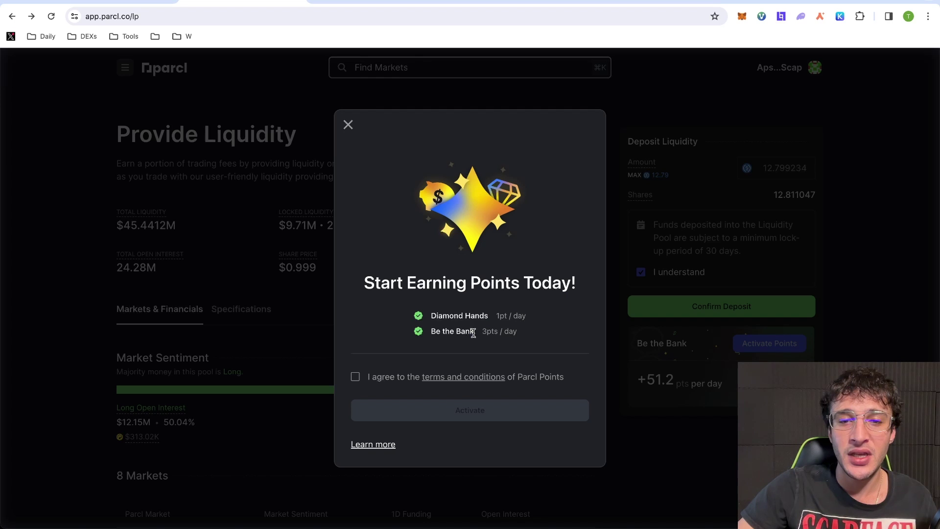
pyautogui.click(356, 377)
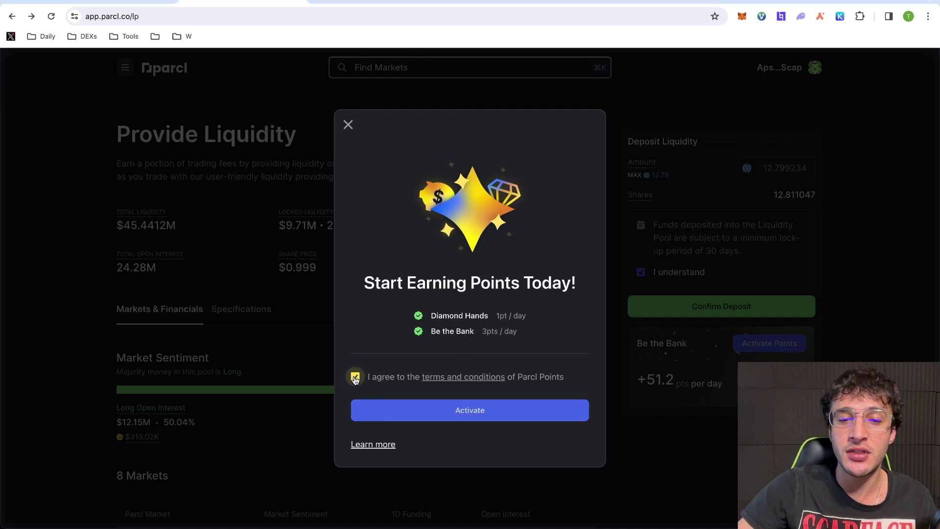
pyautogui.click(382, 446)
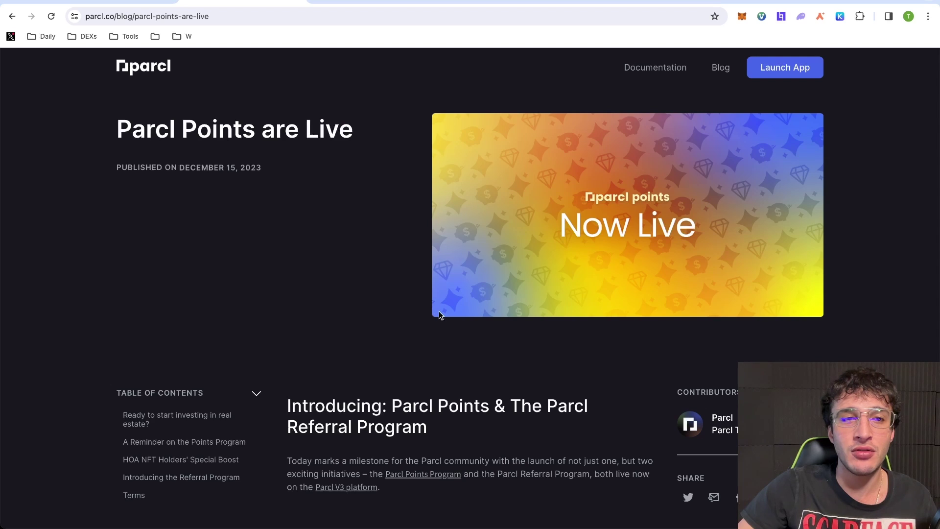
pyautogui.scroll(-6, 439, 317)
pyautogui.rightClick(228, 1)
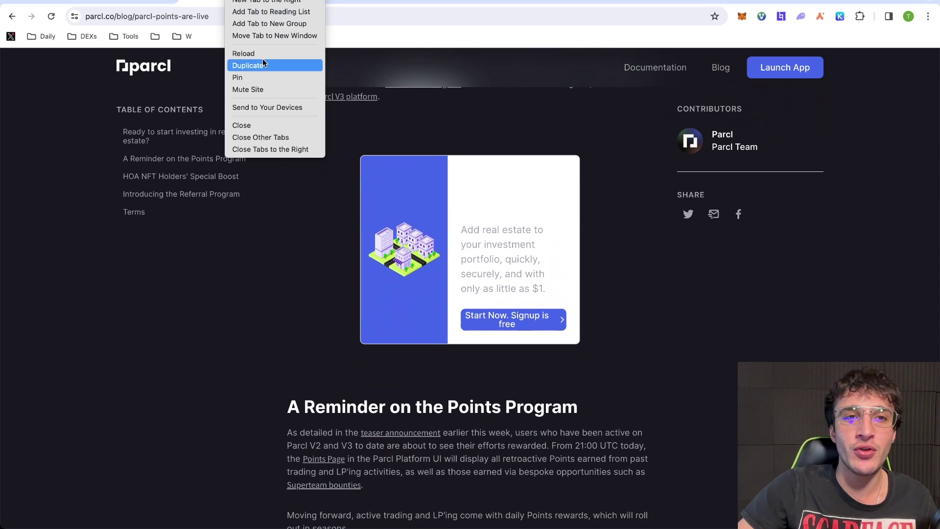
pyautogui.click(265, 54)
# Return to Provide Liquidity and activate a Parcl Points account, accepting its terms
pyautogui.click(12, 17)
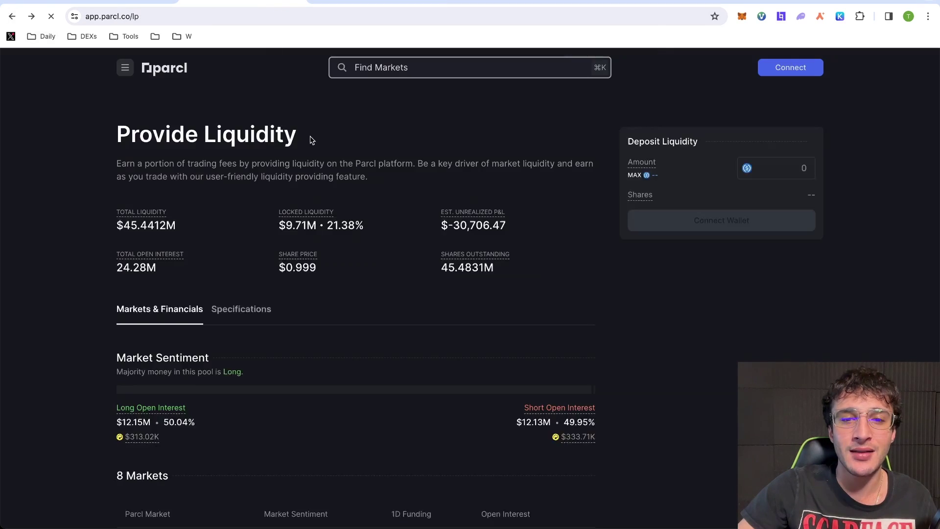
pyautogui.click(769, 343)
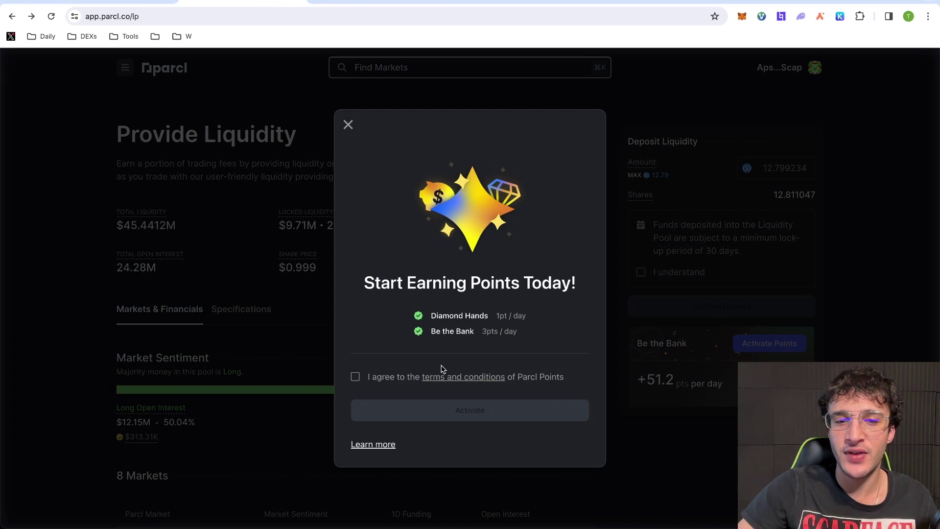
pyautogui.click(355, 376)
pyautogui.click(470, 410)
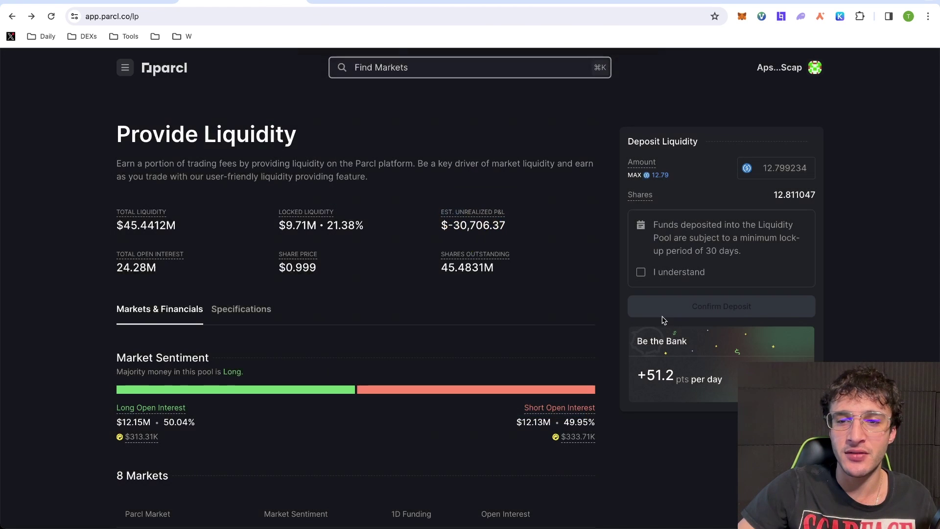
# Acknowledge the 30-day lock-up and deposit 12.799234 USDC into the pool, confirming in Phantom
pyautogui.click(641, 273)
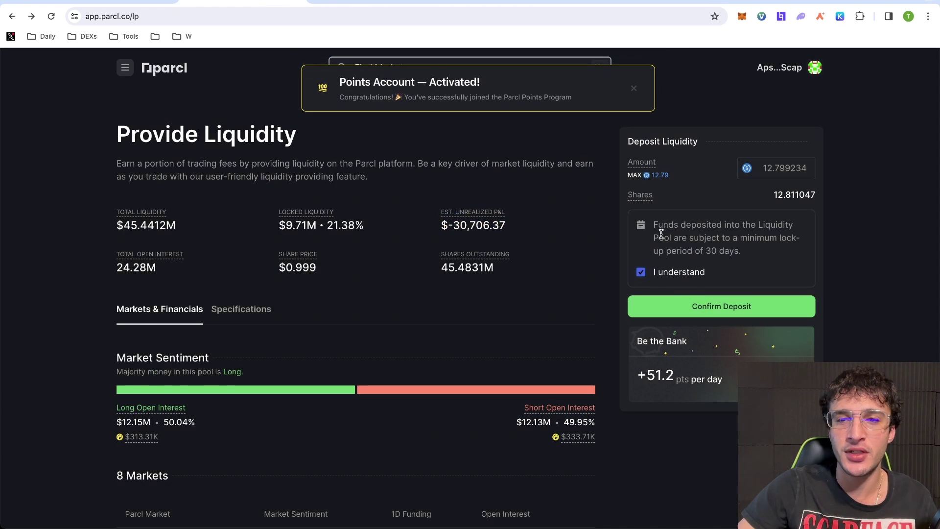
pyautogui.click(710, 306)
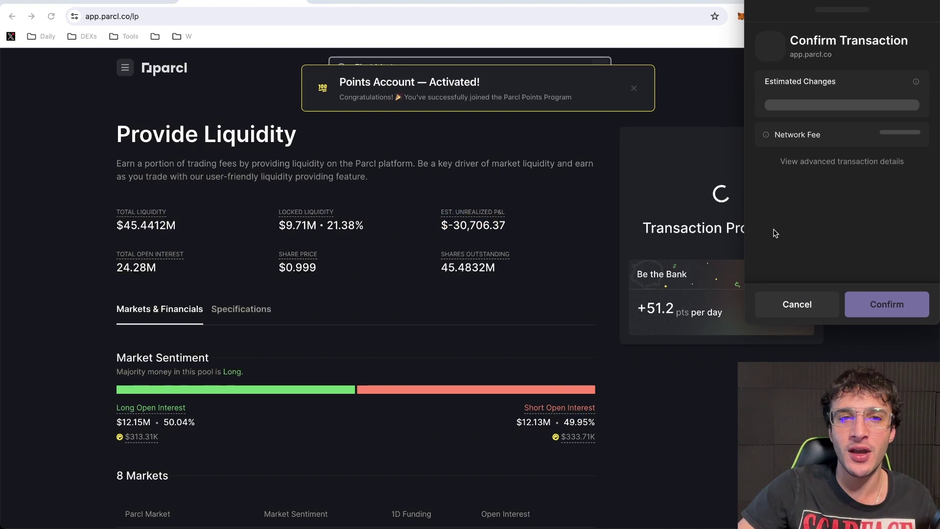
pyautogui.click(893, 311)
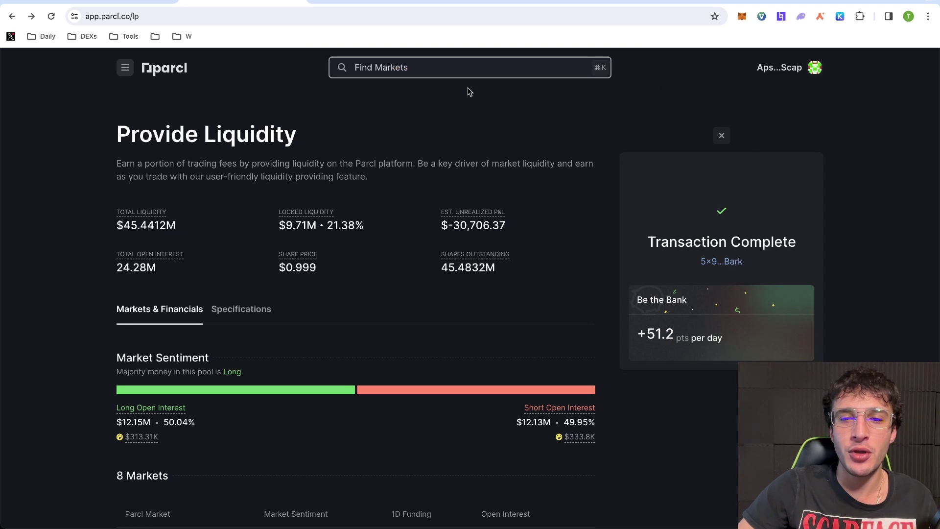
# In the portfolio, view the trading account's $10.00 available margin, then open the site menu
pyautogui.click(801, 78)
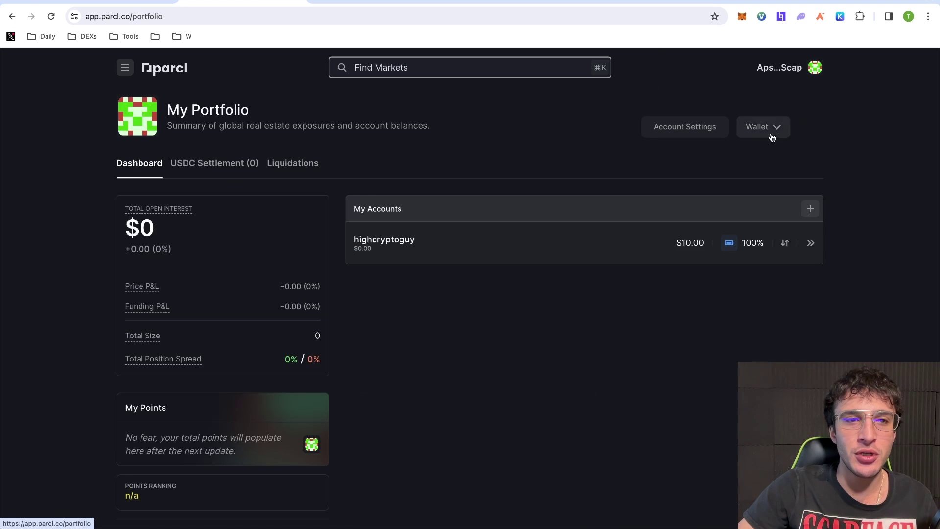
pyautogui.scroll(-2, 378, 187)
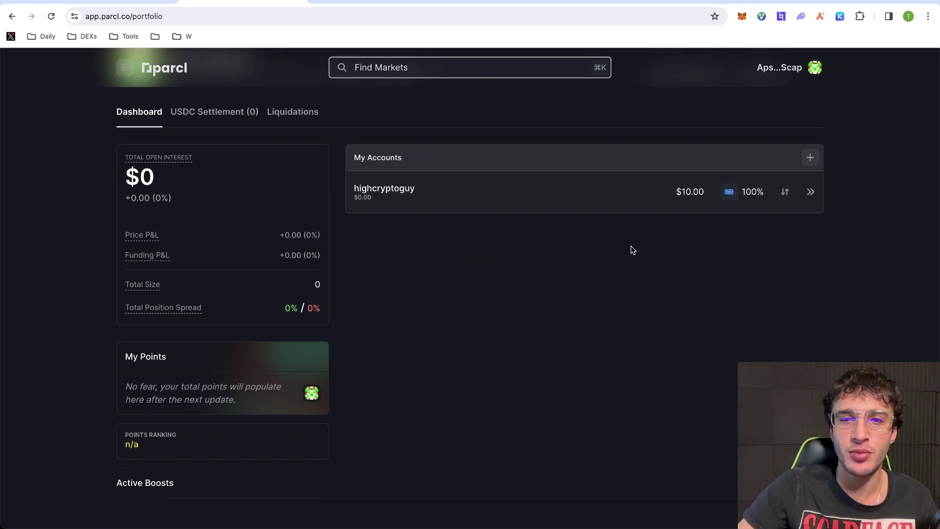
pyautogui.scroll(2, 630, 247)
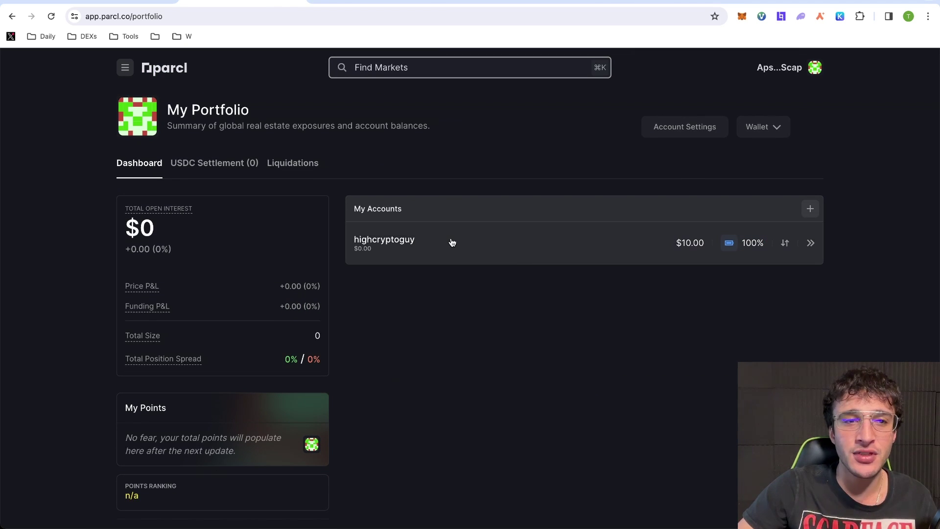
pyautogui.click(502, 239)
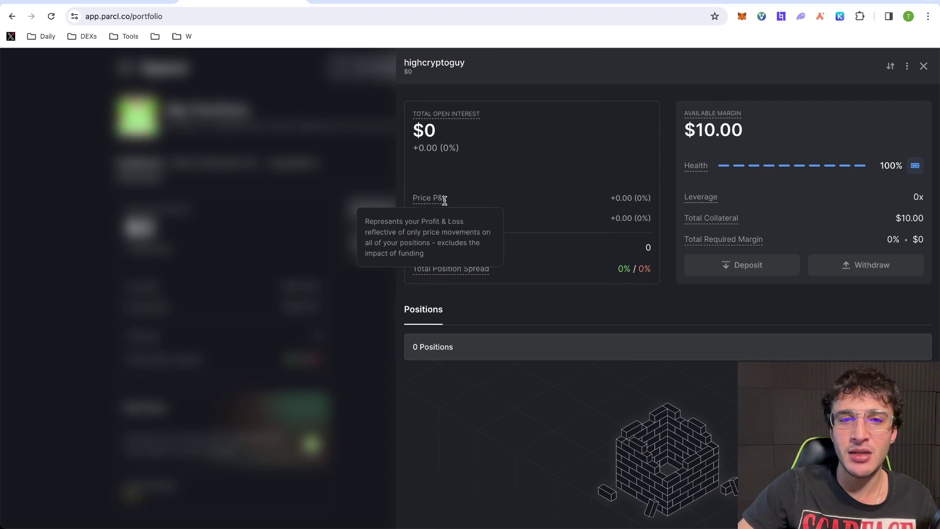
pyautogui.click(359, 270)
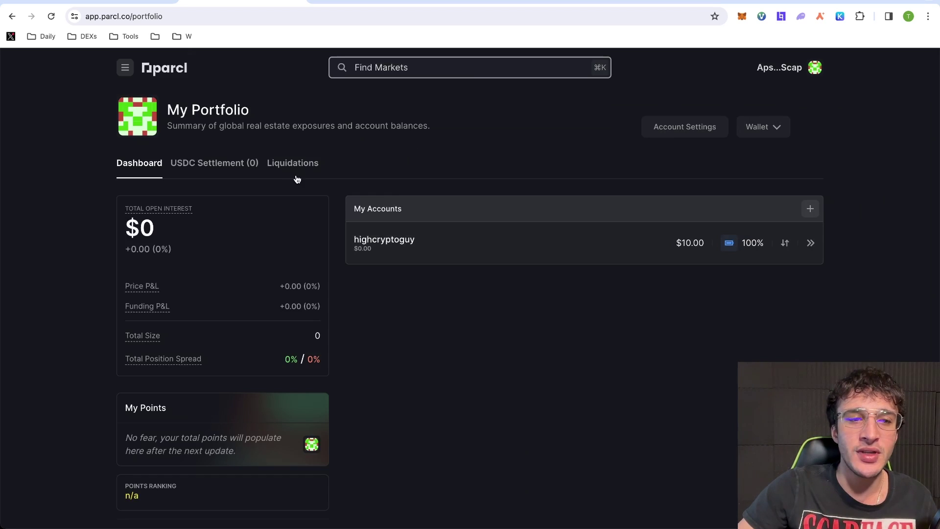
pyautogui.click(125, 68)
# List all Trending Up markets from the markets home, check London, then return to Top Gainers
pyautogui.click(153, 143)
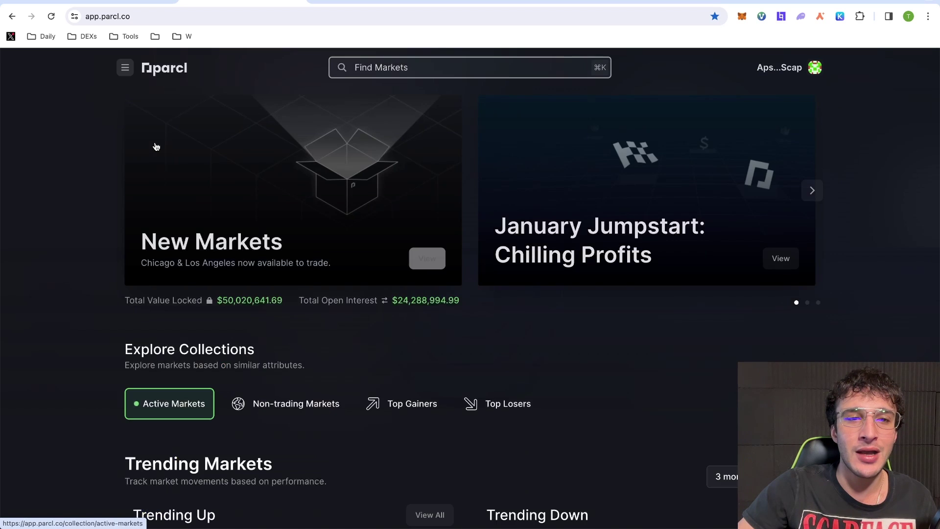
pyautogui.scroll(-2, 331, 206)
pyautogui.scroll(-6, 330, 206)
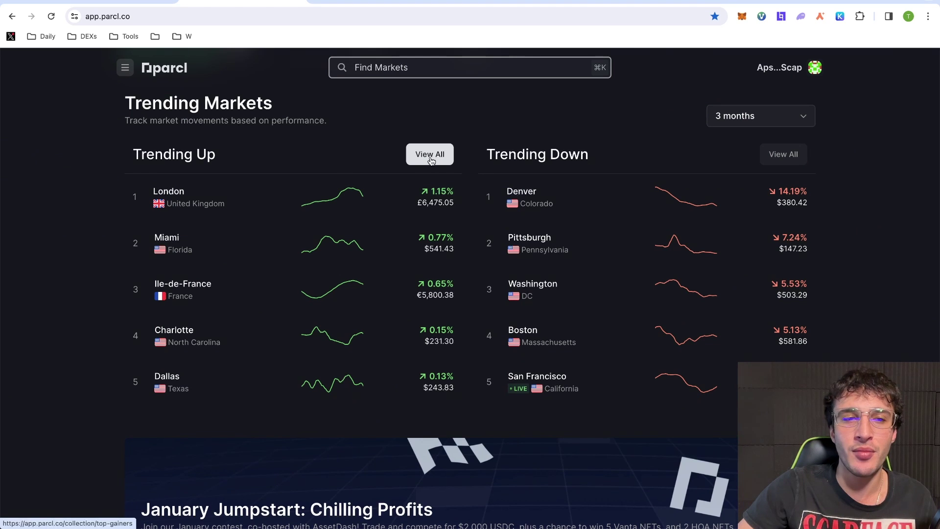
pyautogui.click(430, 160)
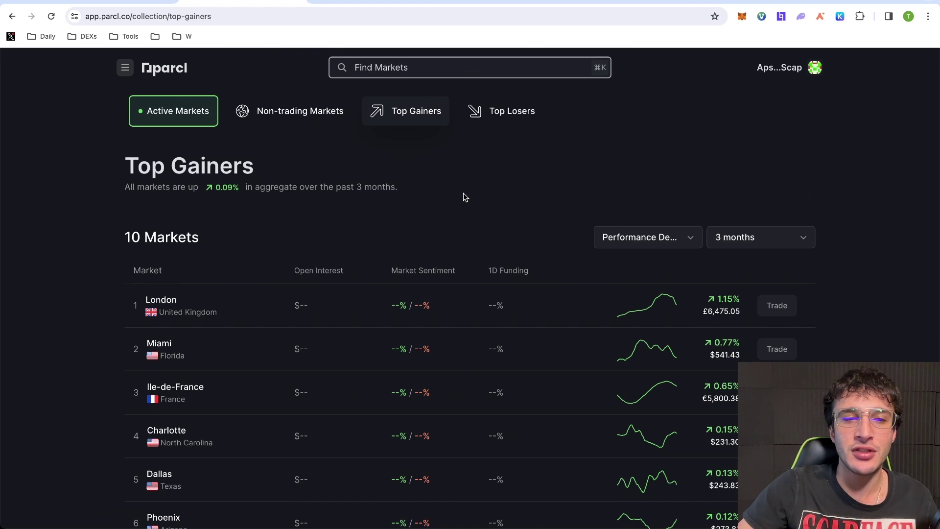
pyautogui.scroll(-1, 550, 237)
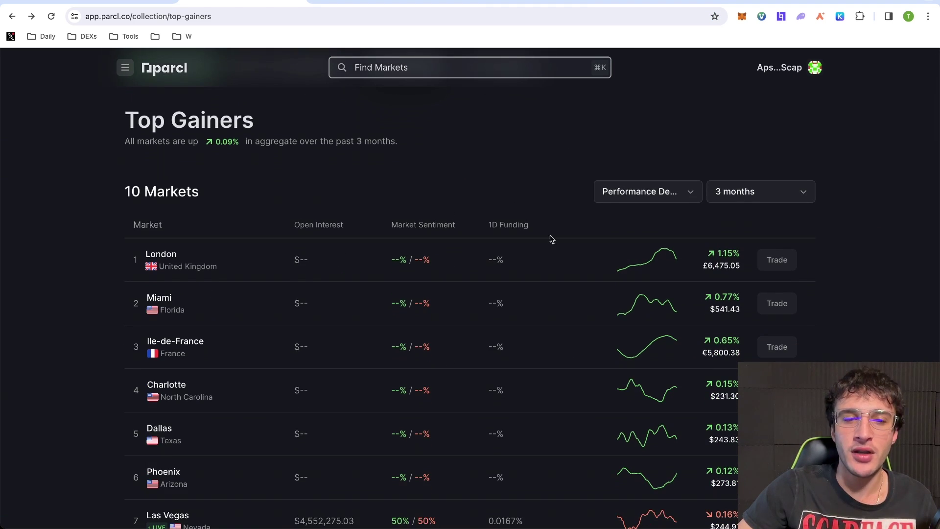
pyautogui.click(568, 265)
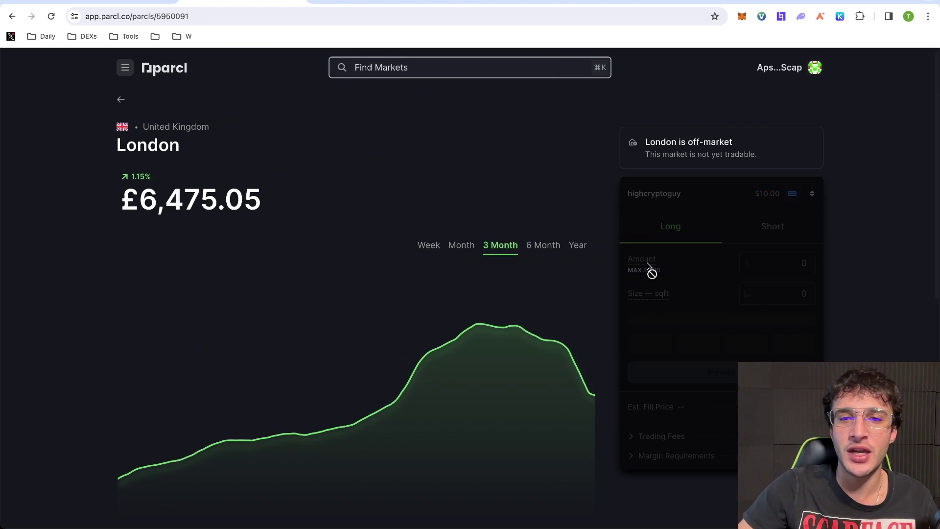
pyautogui.click(12, 16)
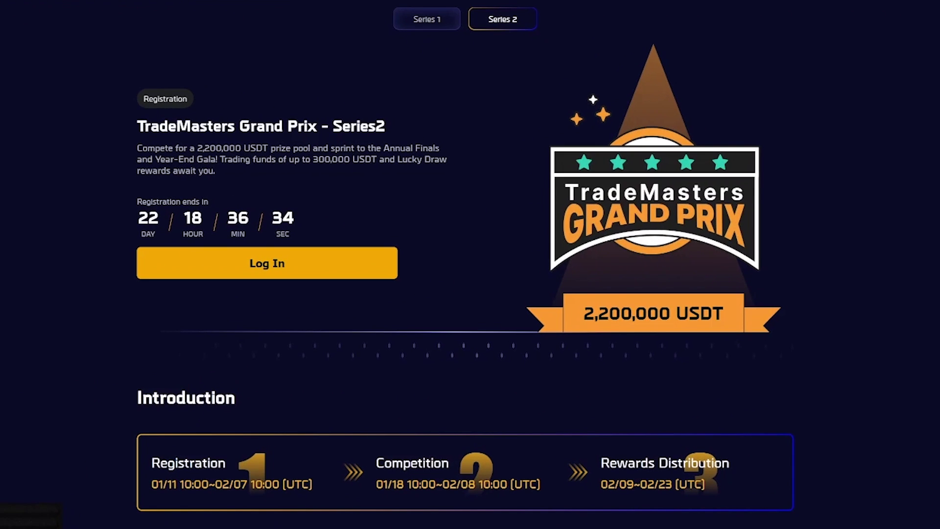
pyautogui.moveTo(176, 488); pyautogui.dragTo(149, 495)
pyautogui.click(153, 488)
pyautogui.moveTo(363, 379); pyautogui.dragTo(161, 219)
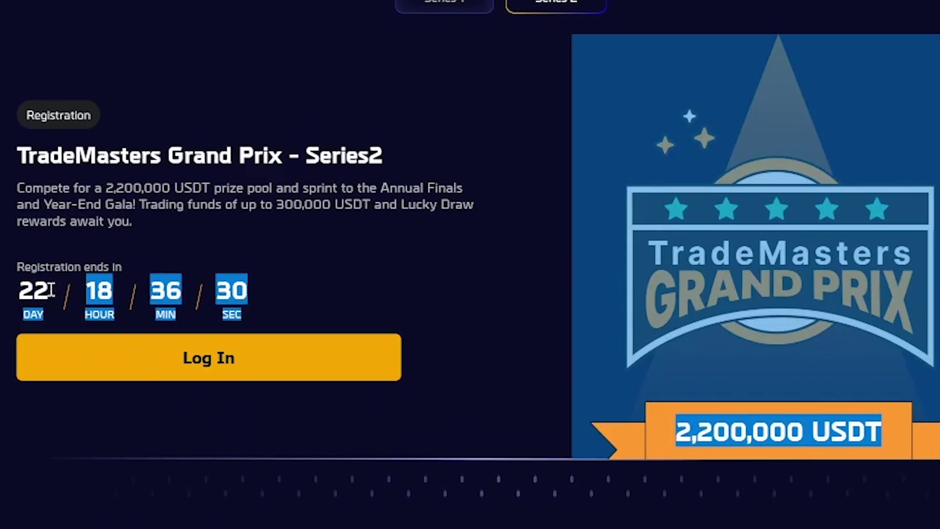
pyautogui.click(48, 318)
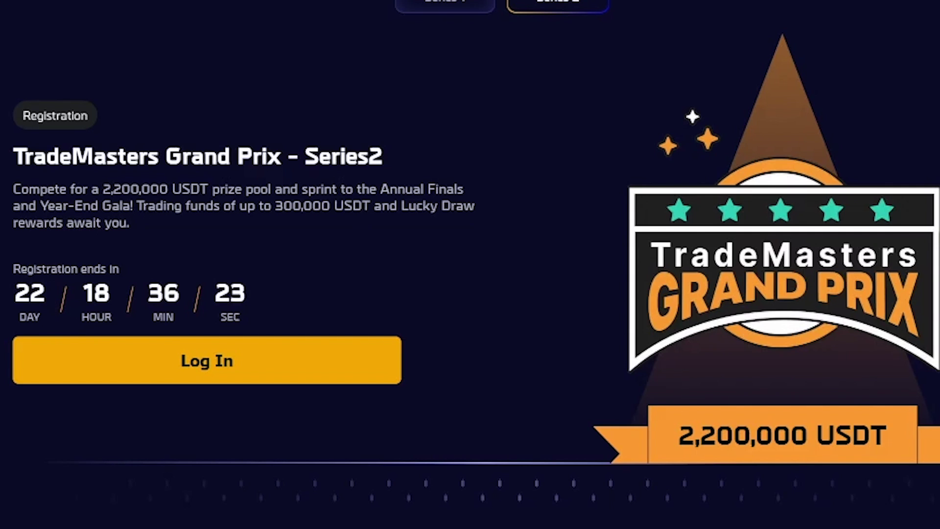
pyautogui.moveTo(755, 528); pyautogui.dragTo(709, 528)
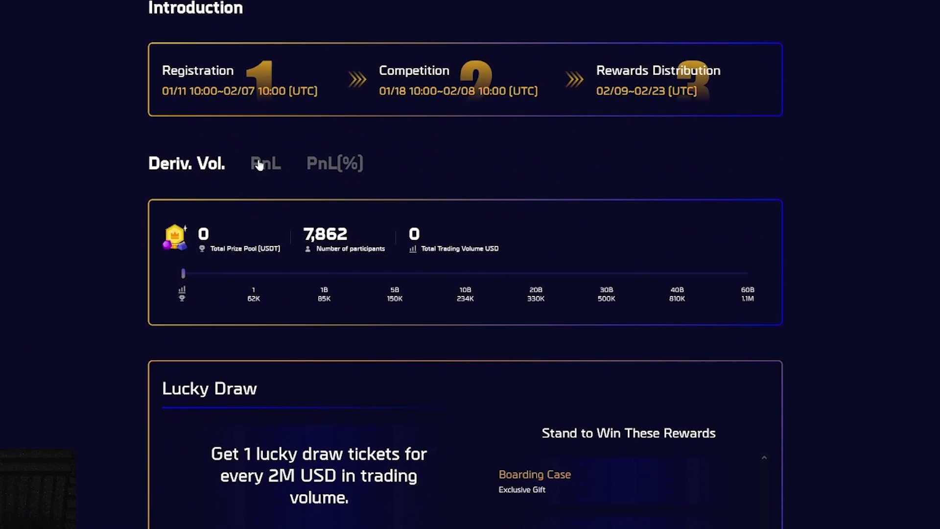
pyautogui.click(262, 164)
pyautogui.click(344, 170)
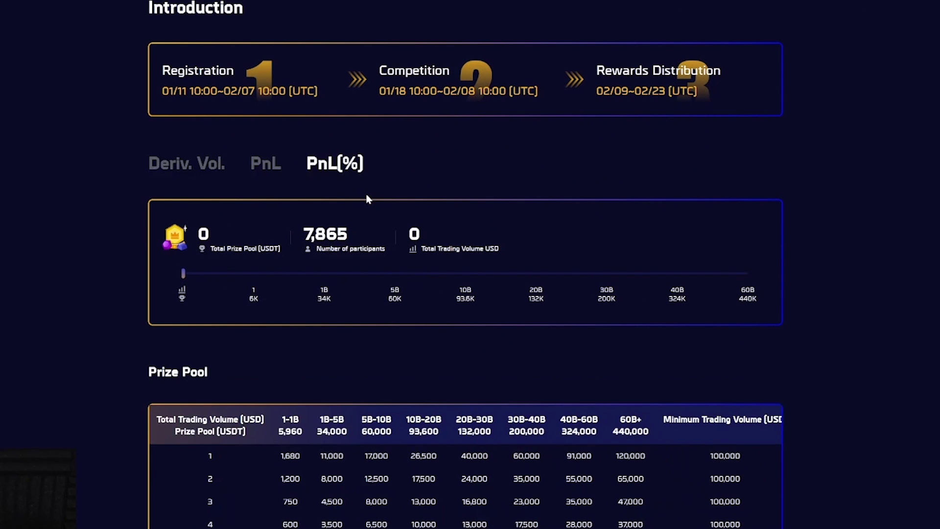
pyautogui.scroll(-3, 368, 198)
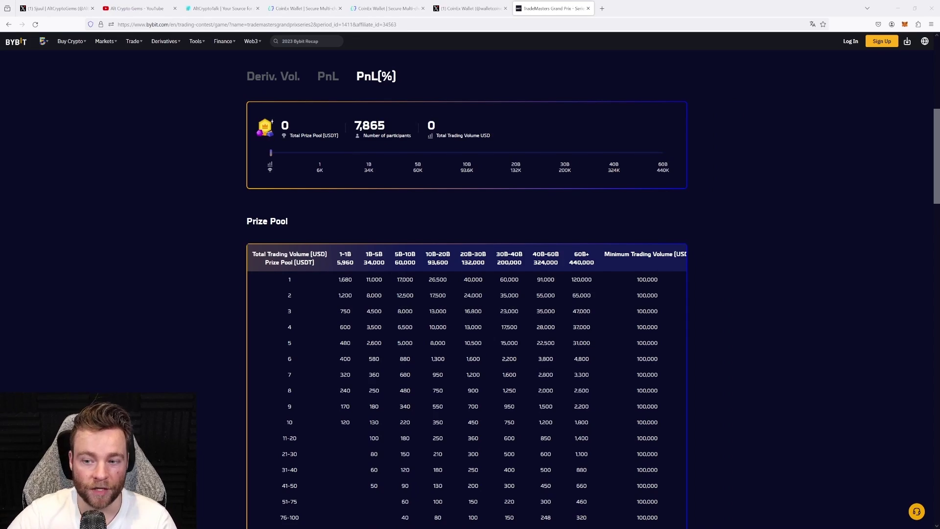
pyautogui.scroll(-15, 291, 217)
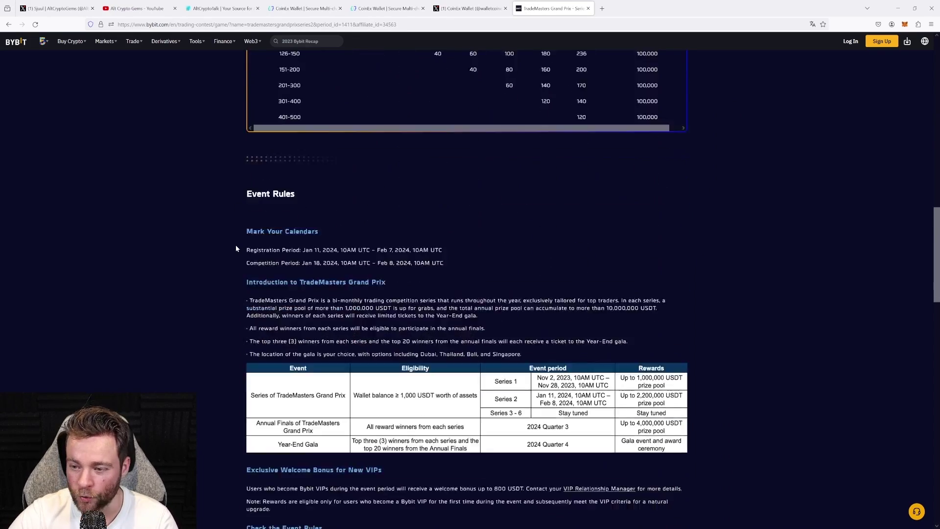
pyautogui.scroll(15, 255, 252)
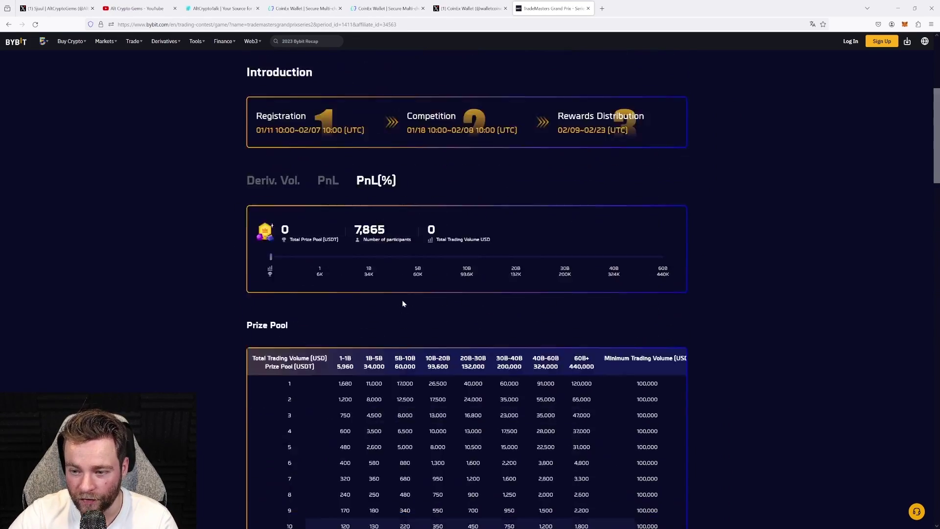
pyautogui.scroll(1, 403, 303)
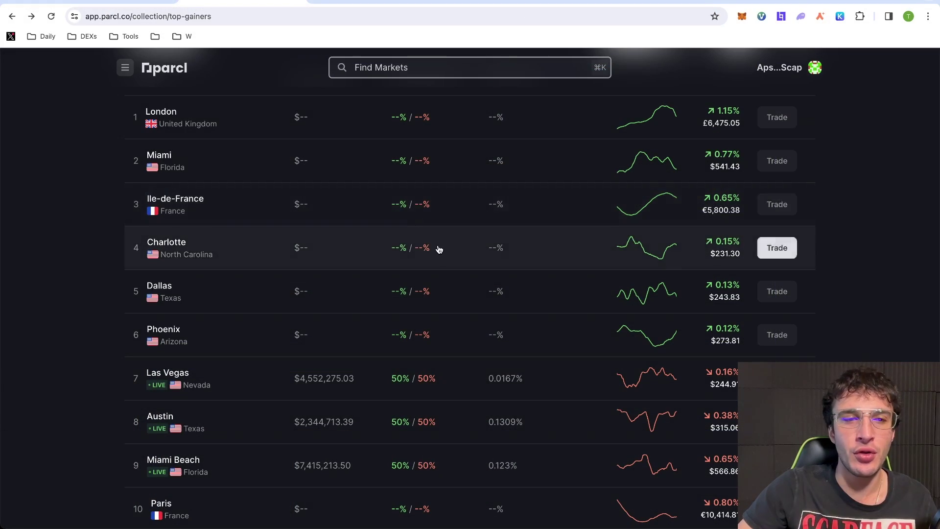
# Open Las Vegas from Top Gainers and set up a 12.5 long order at 1.25x leverage
pyautogui.scroll(-3, 365, 247)
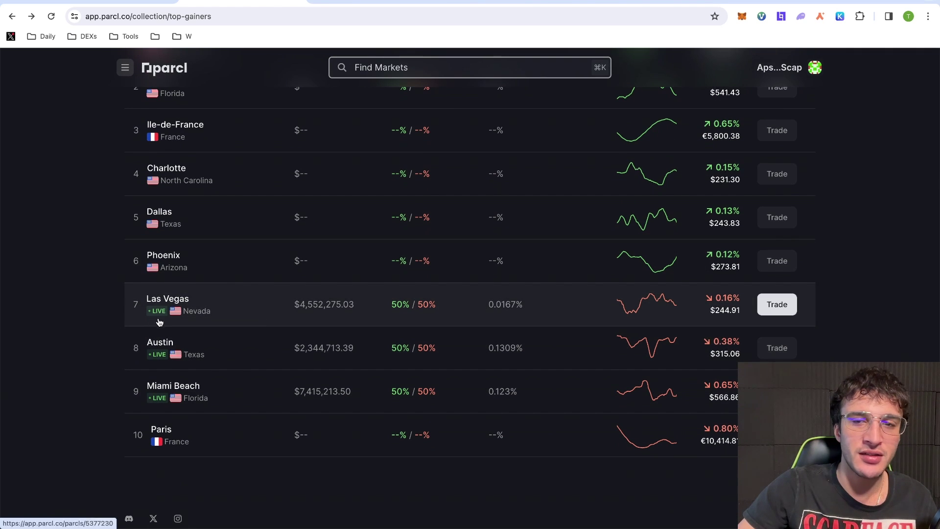
pyautogui.click(265, 319)
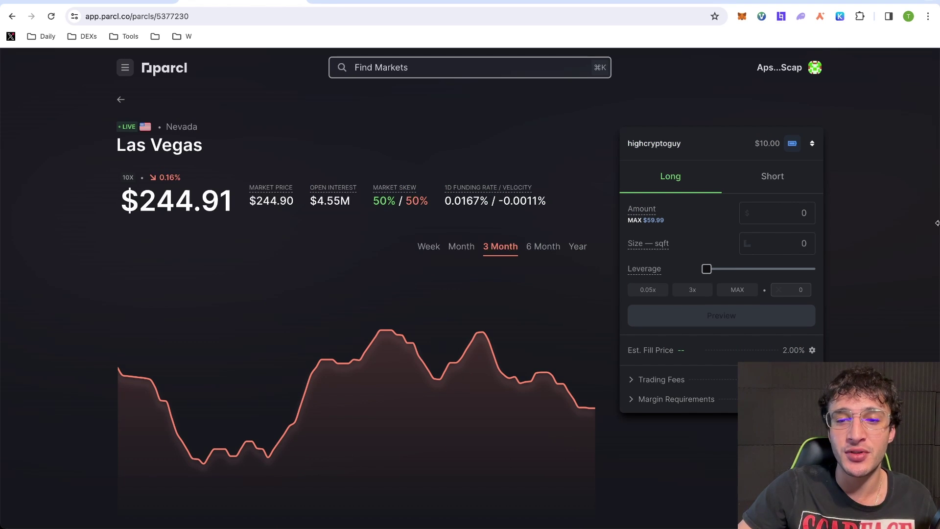
pyautogui.moveTo(703, 269); pyautogui.dragTo(727, 270)
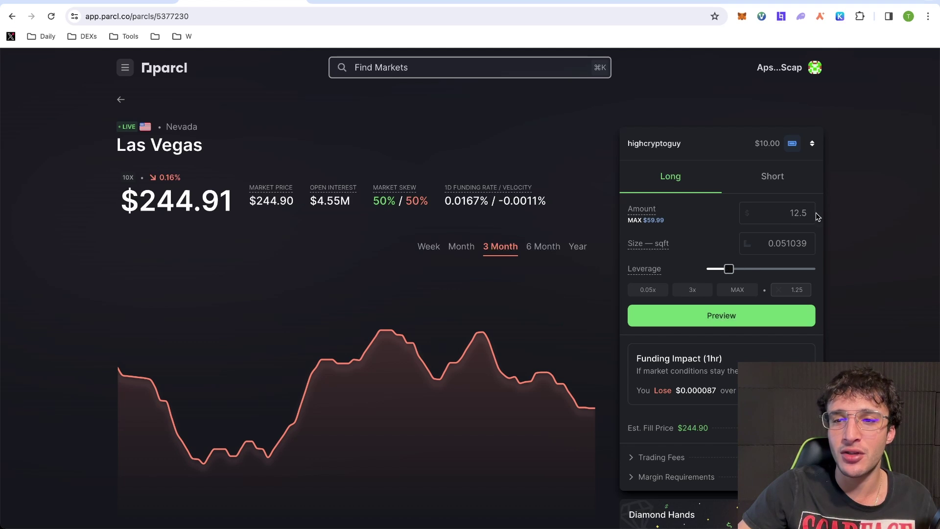
pyautogui.moveTo(664, 243)
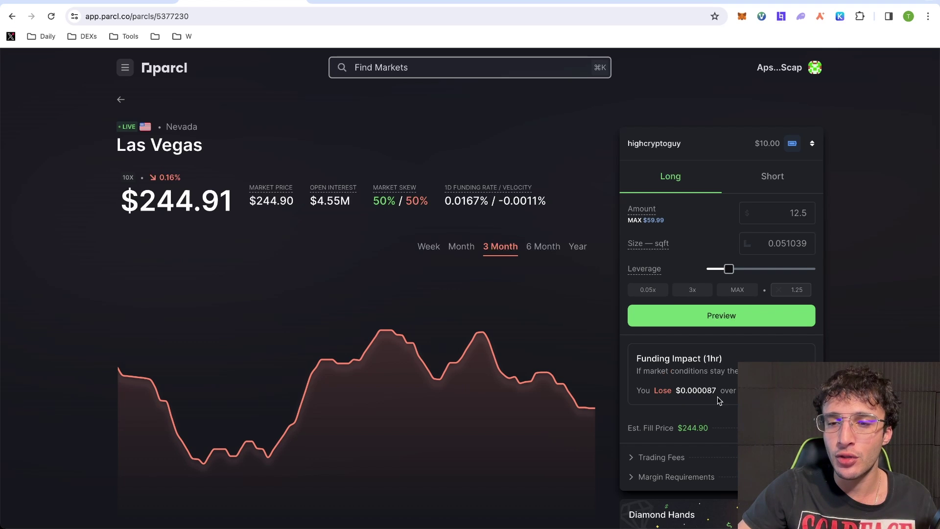
# Preview and open the 12.5 Las Vegas long position, approving the transaction in the wallet
pyautogui.click(742, 322)
pyautogui.click(748, 335)
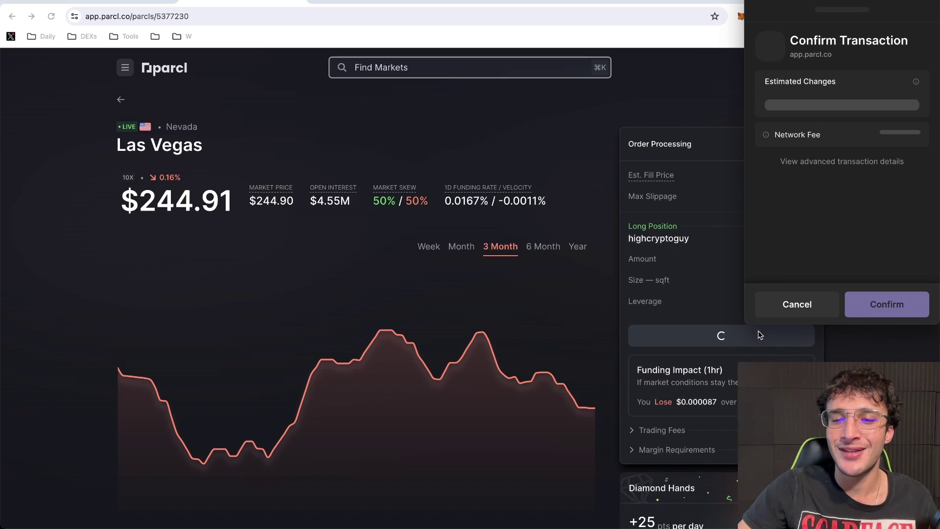
pyautogui.click(883, 313)
pyautogui.scroll(-2, 871, 327)
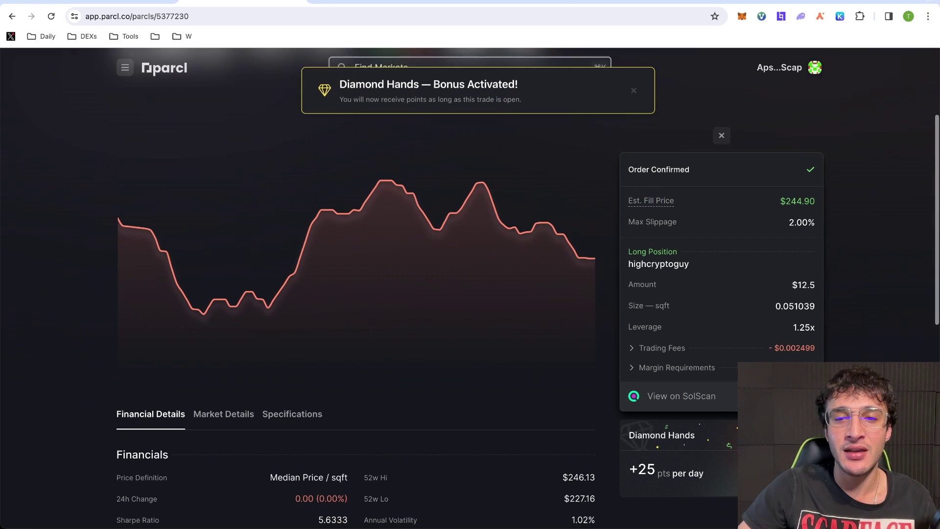
pyautogui.scroll(-10, 485, 365)
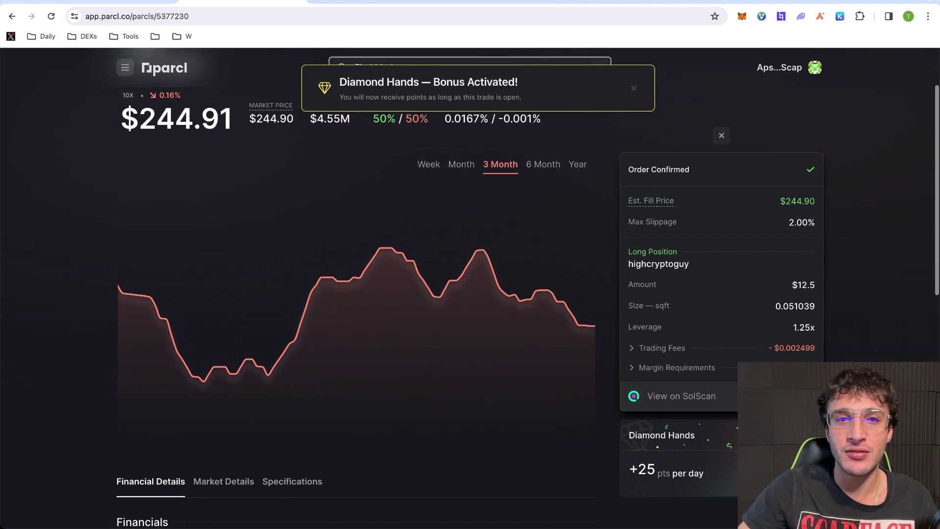
pyautogui.scroll(10, 485, 364)
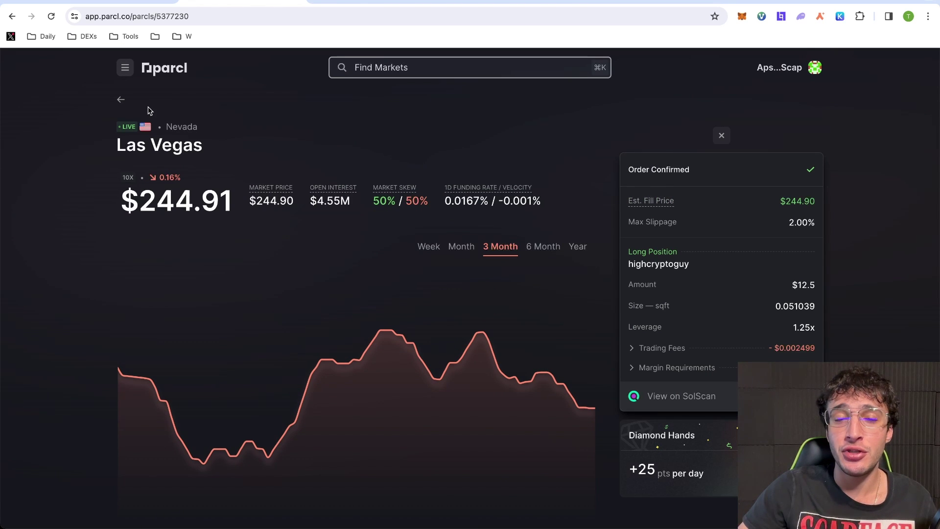
# Return to the Top Gainers list, then go to My Portfolio from the navigation menu
pyautogui.click(121, 100)
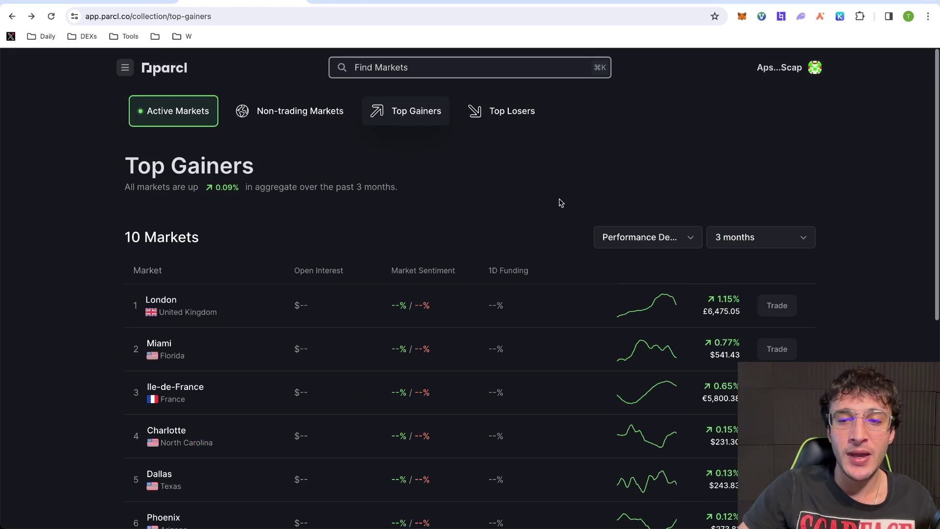
pyautogui.scroll(-1, 488, 186)
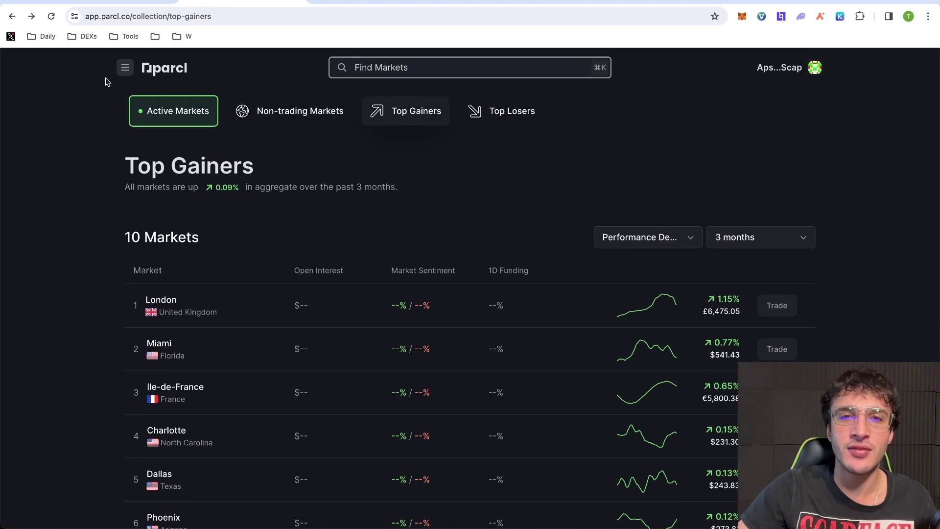
pyautogui.click(124, 70)
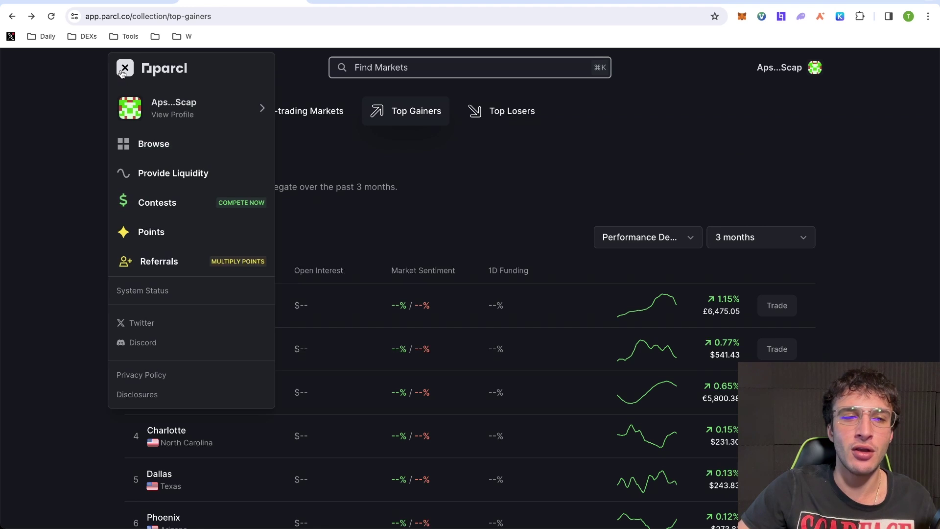
pyautogui.click(157, 120)
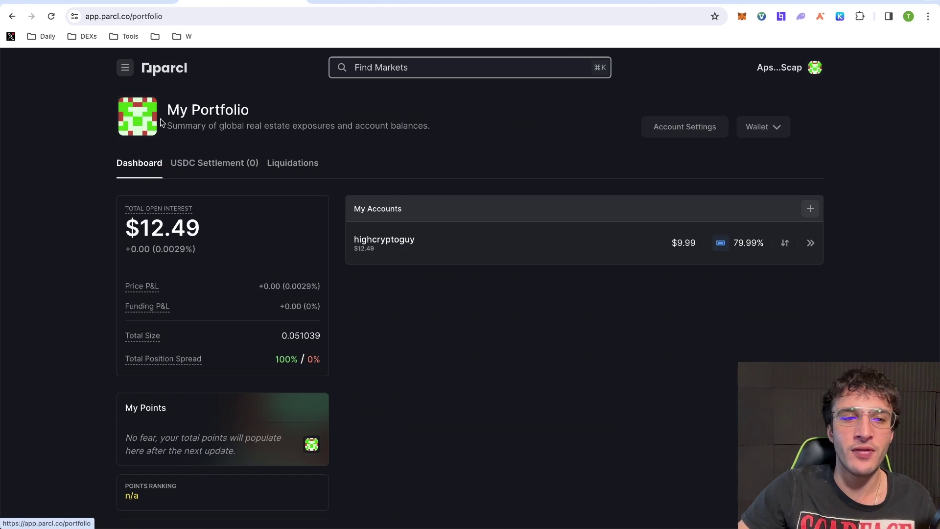
# Open the trading account's details and check the Las Vegas long position's options
pyautogui.click(456, 243)
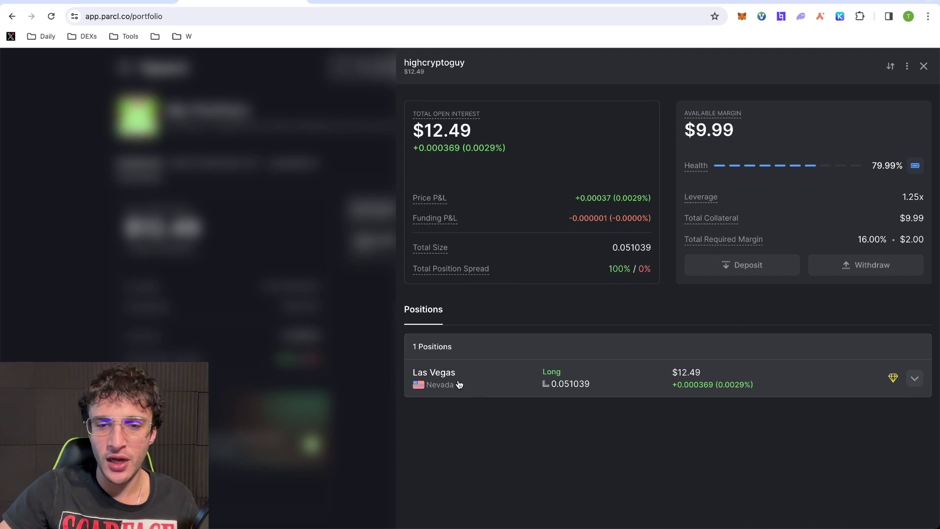
pyautogui.click(914, 379)
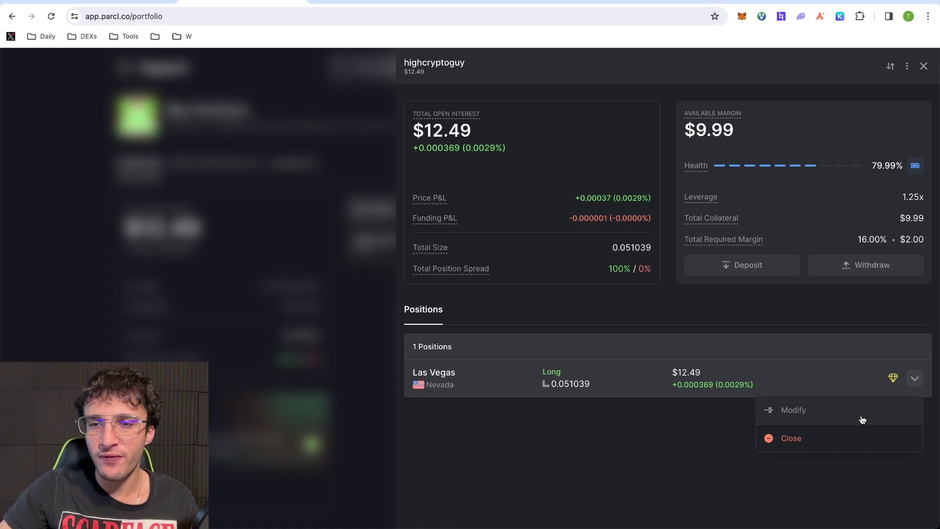
pyautogui.click(703, 424)
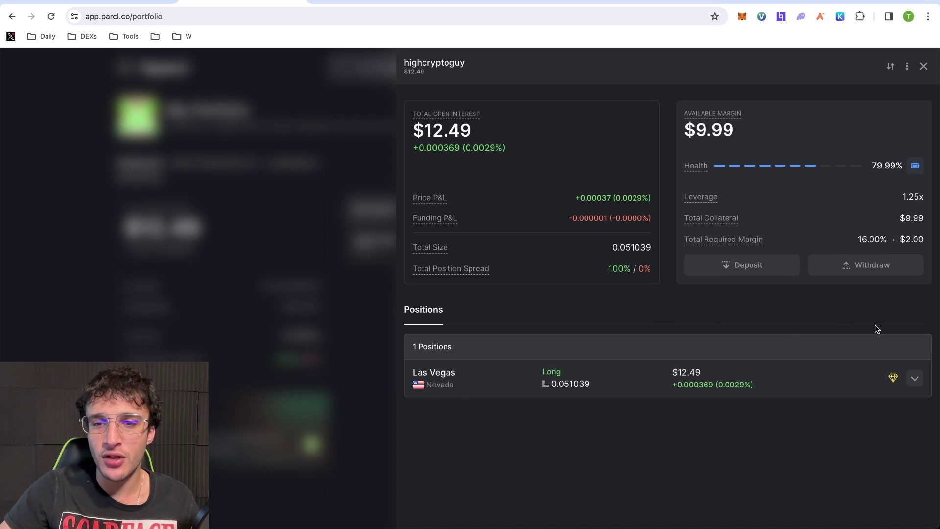
# Close the entire Las Vegas long position and approve the closing transaction in the wallet
pyautogui.click(915, 385)
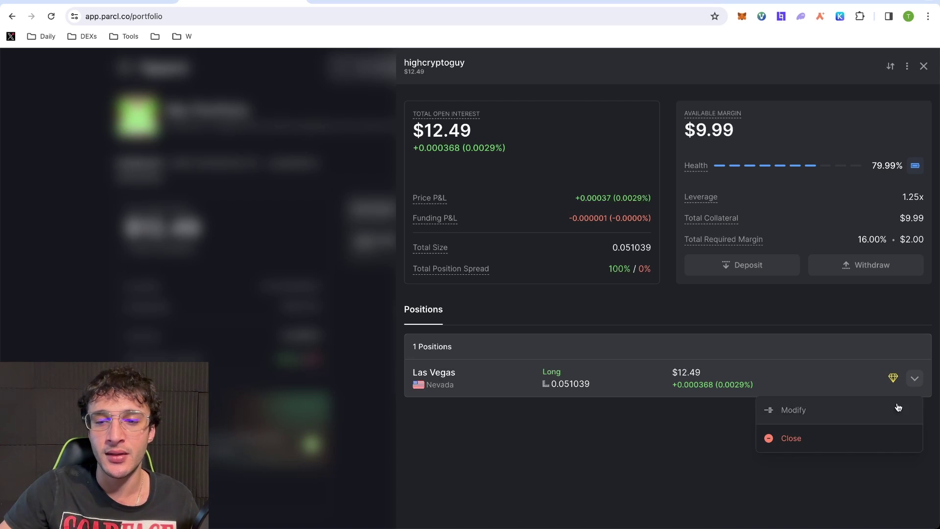
pyautogui.click(860, 438)
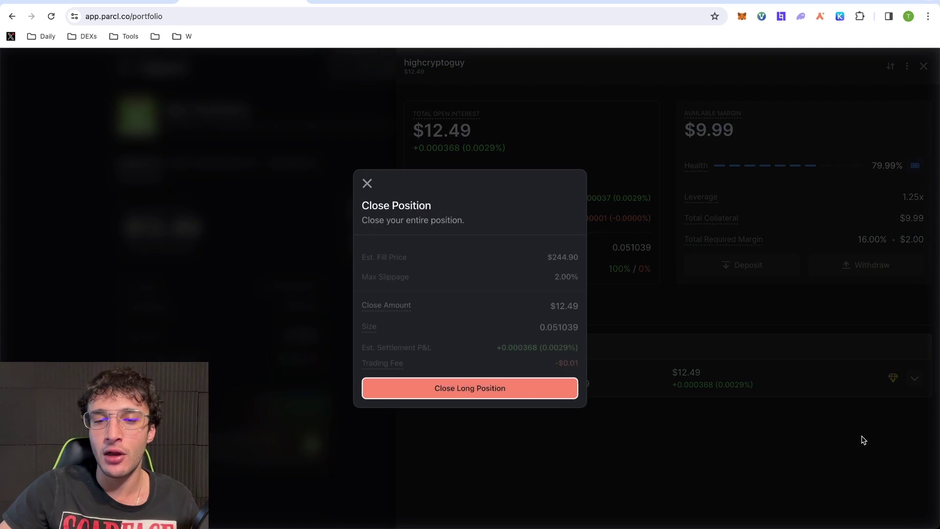
pyautogui.click(527, 386)
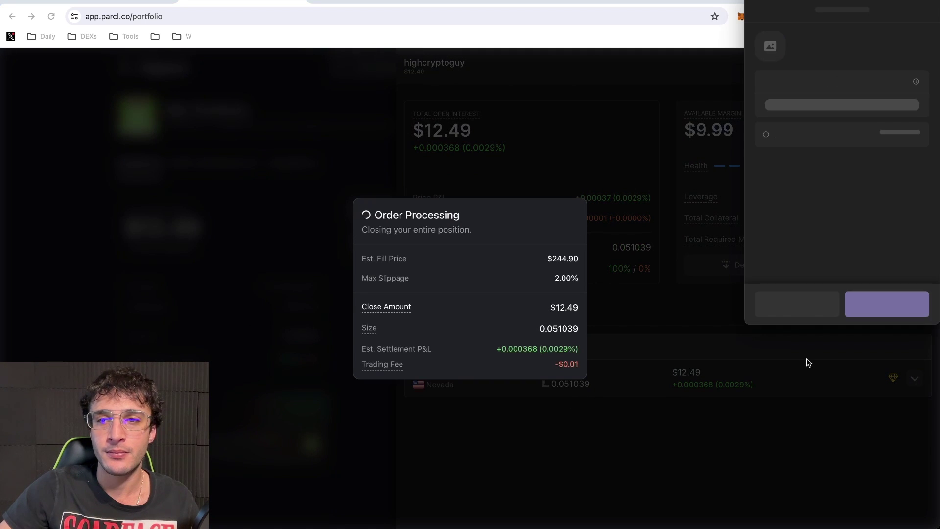
pyautogui.click(893, 306)
pyautogui.click(801, 18)
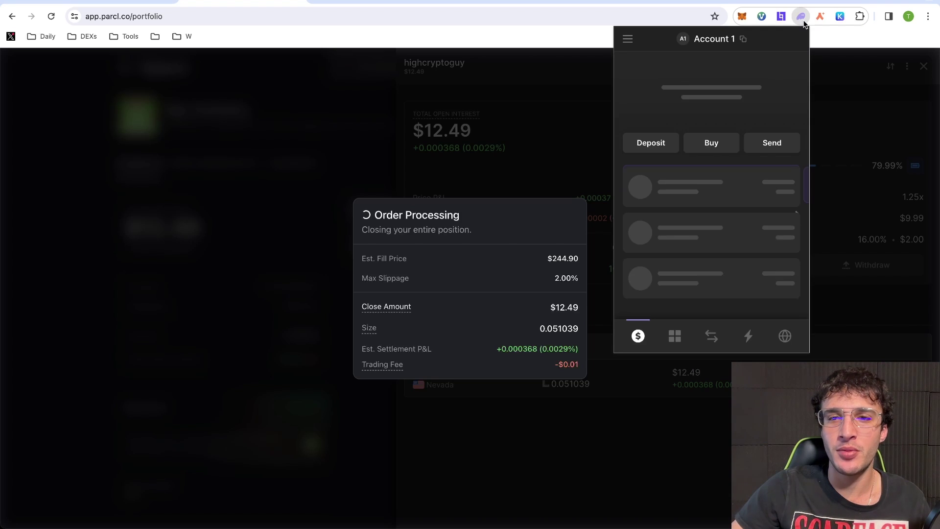
pyautogui.click(372, 178)
# Fill a full-balance withdrawal, acknowledge the 24-hour delay, then cancel back to the portfolio dashboard
pyautogui.click(365, 157)
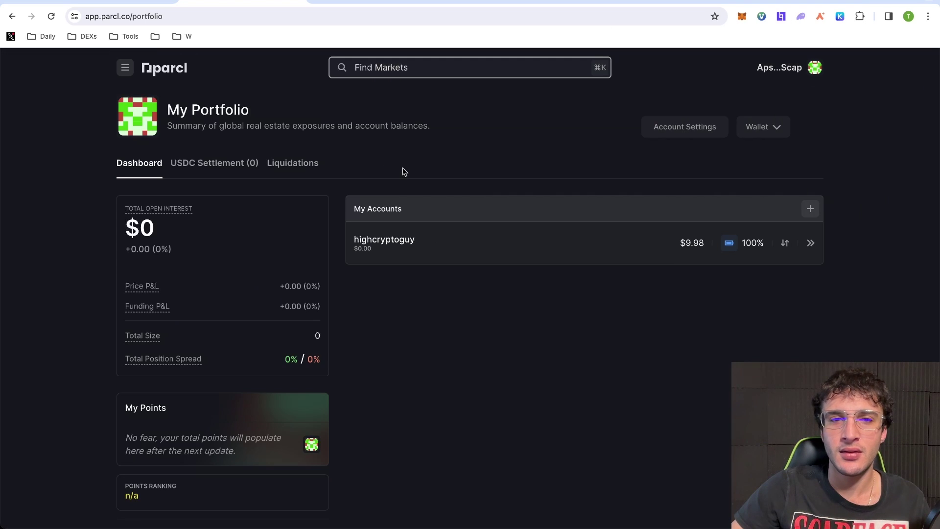
pyautogui.click(591, 245)
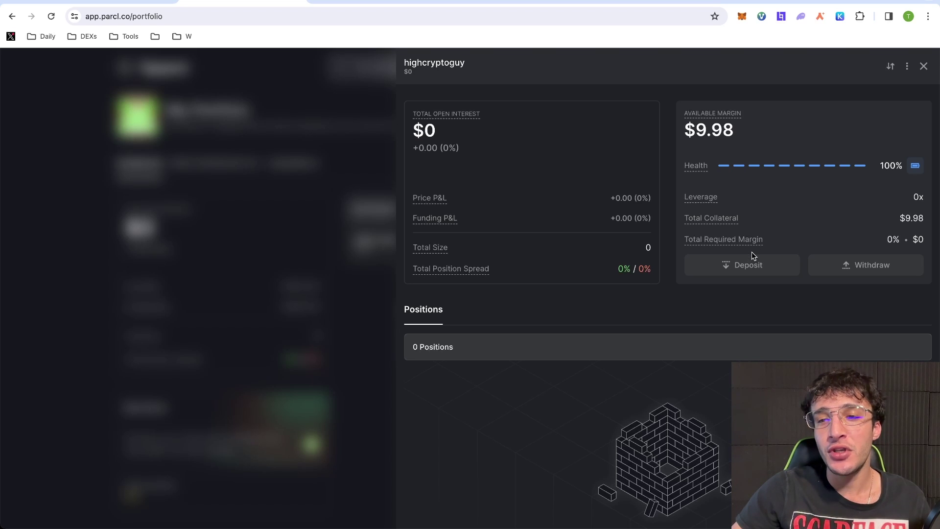
pyautogui.click(851, 266)
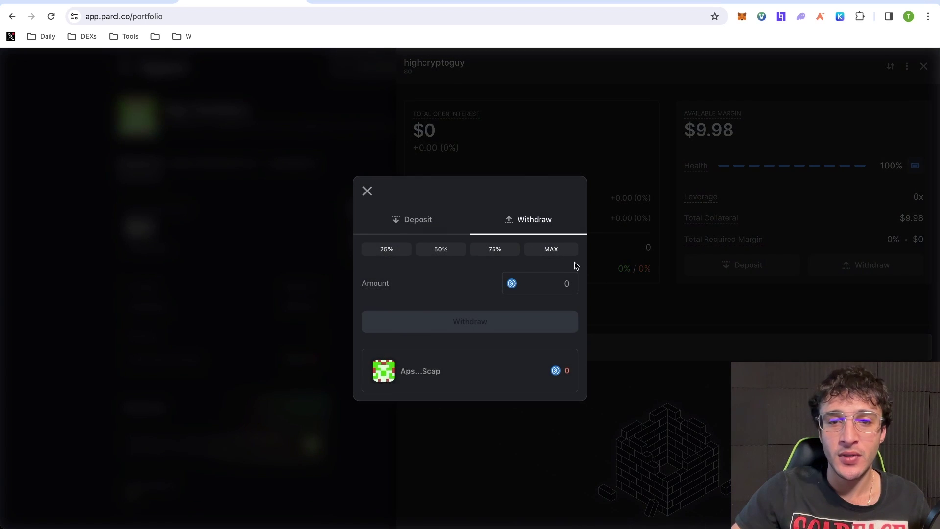
pyautogui.click(561, 252)
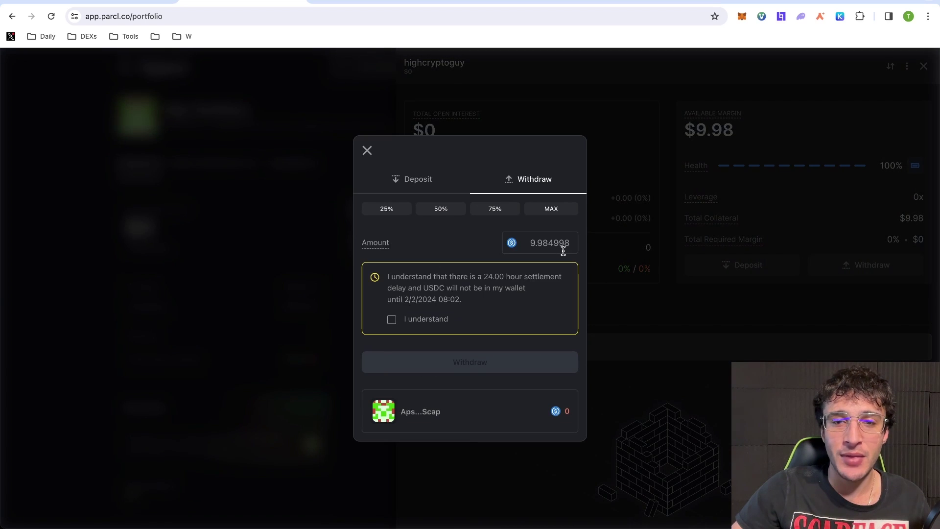
pyautogui.doubleClick(531, 243)
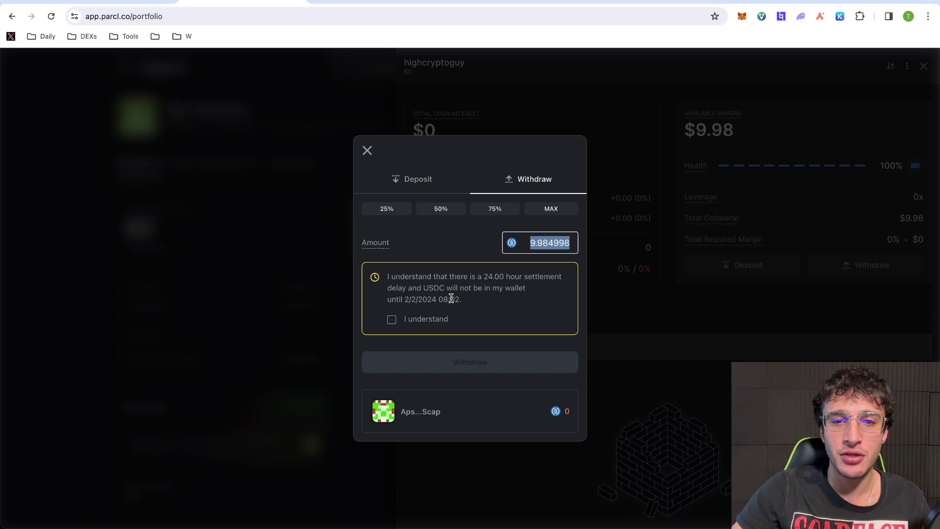
pyautogui.click(433, 321)
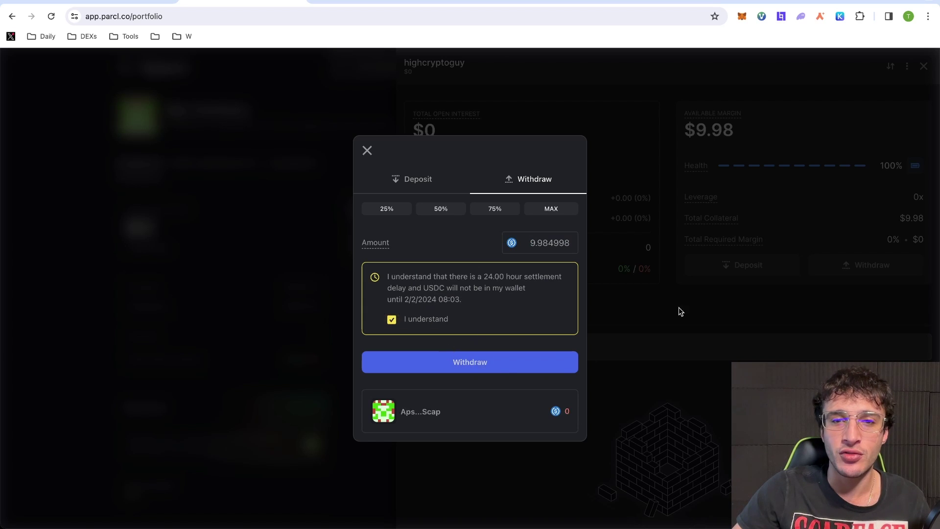
pyautogui.click(367, 151)
pyautogui.click(362, 146)
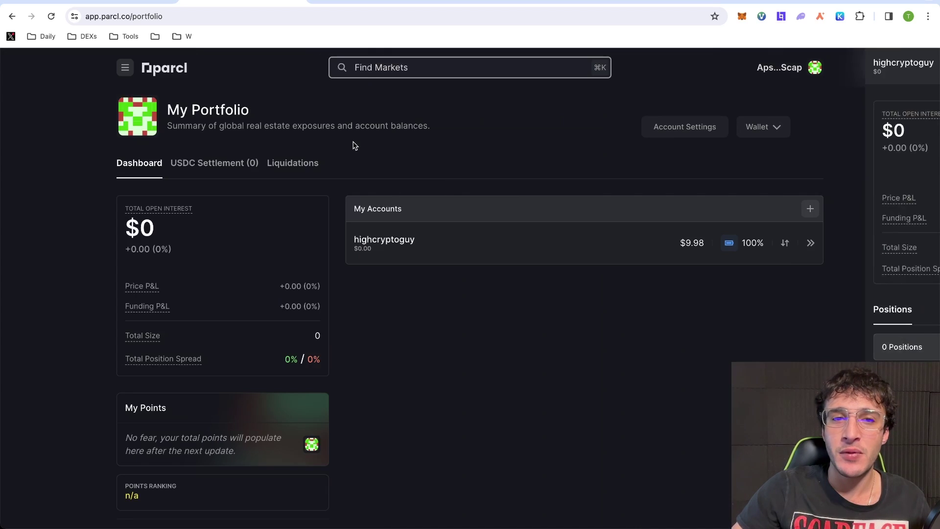
# Open Provide Liquidity and try withdrawing to see the lockup until 3/2/2024, then go back
pyautogui.click(126, 69)
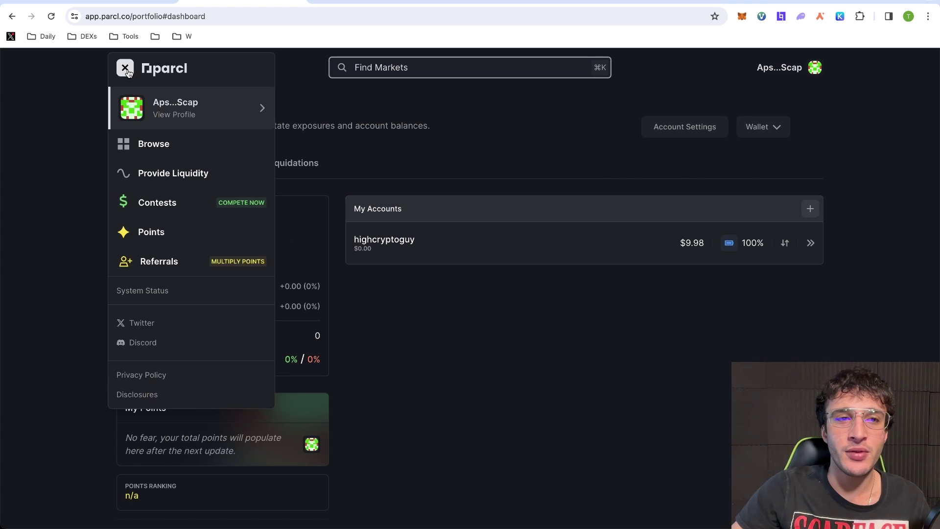
pyautogui.click(149, 174)
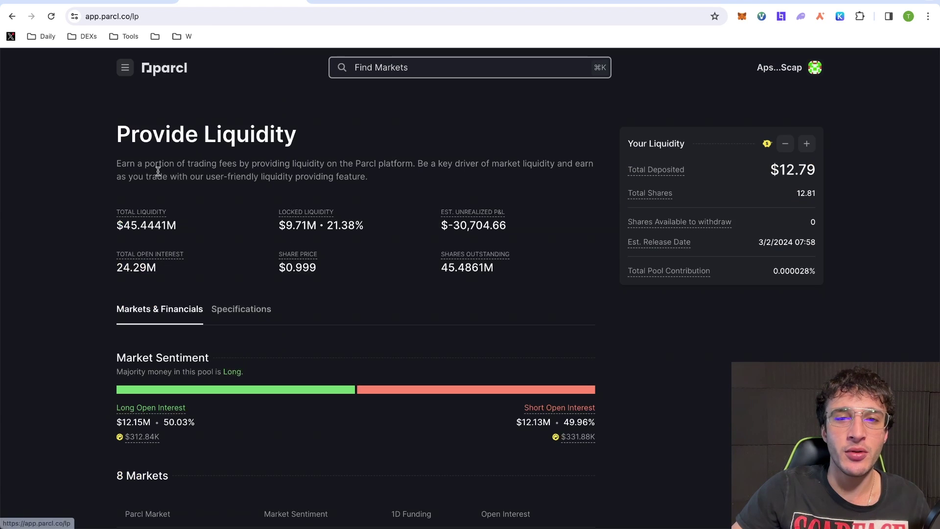
pyautogui.moveTo(656, 191)
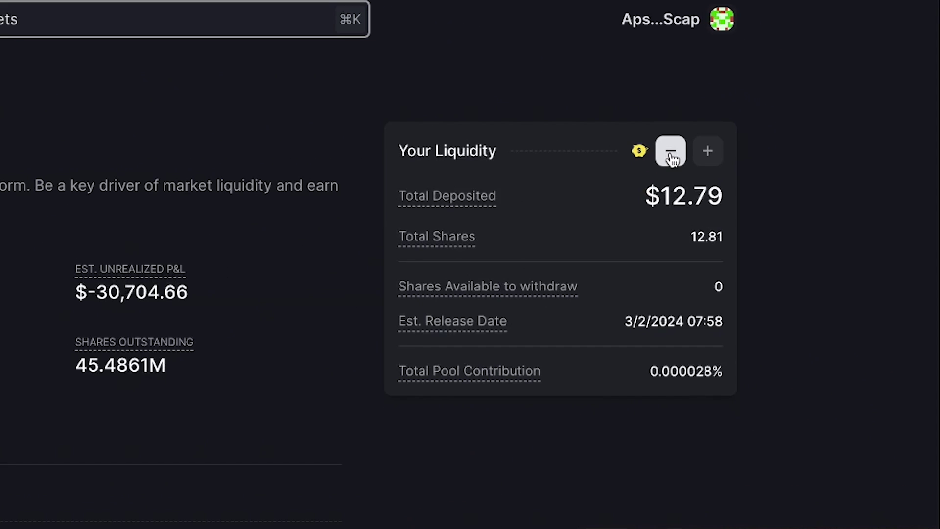
pyautogui.click(671, 156)
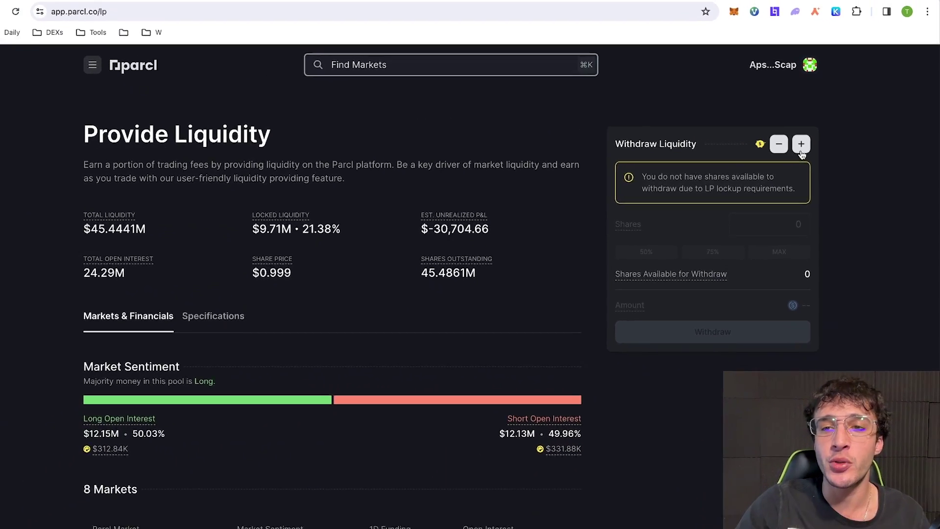
pyautogui.click(801, 146)
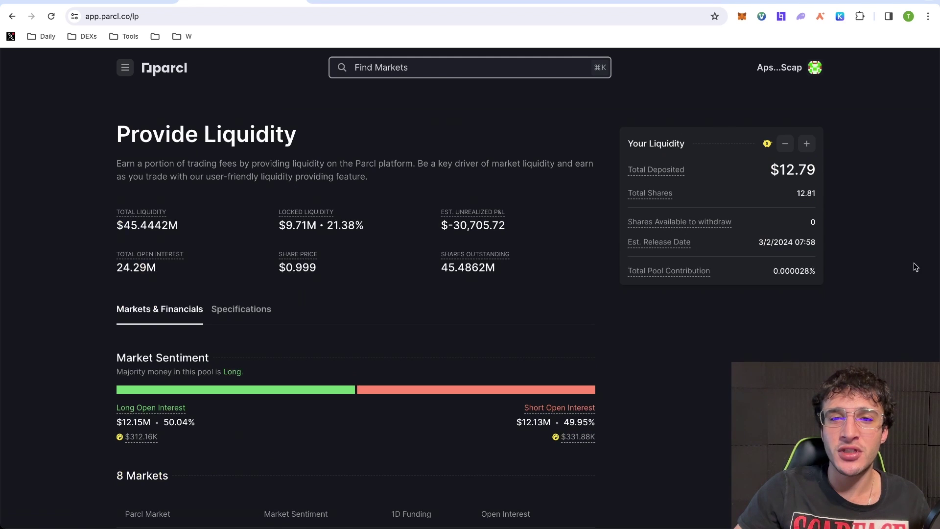
# Check the wallet's token balances and switch to the SOL to USDC swap tab
pyautogui.click(800, 16)
pyautogui.scroll(-3, 772, 171)
pyautogui.scroll(3, 761, 204)
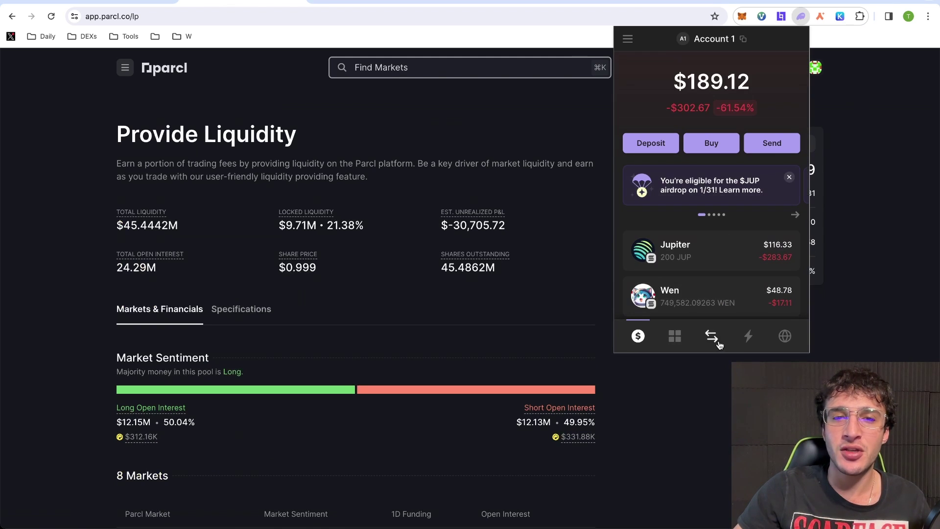
pyautogui.click(630, 1)
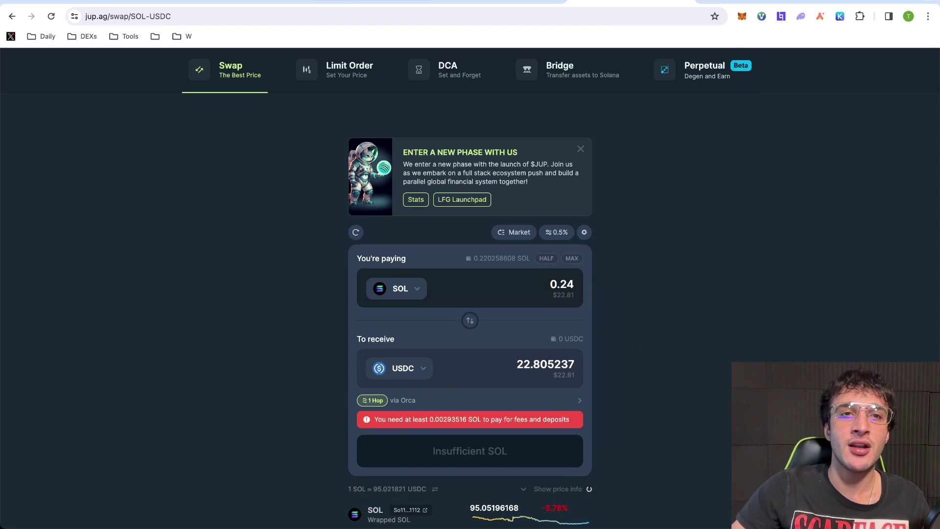
# Return to the Parcl tab and reopen the Provide Liquidity page showing the $12.79 deposit
pyautogui.click(392, 1)
pyautogui.click(508, 203)
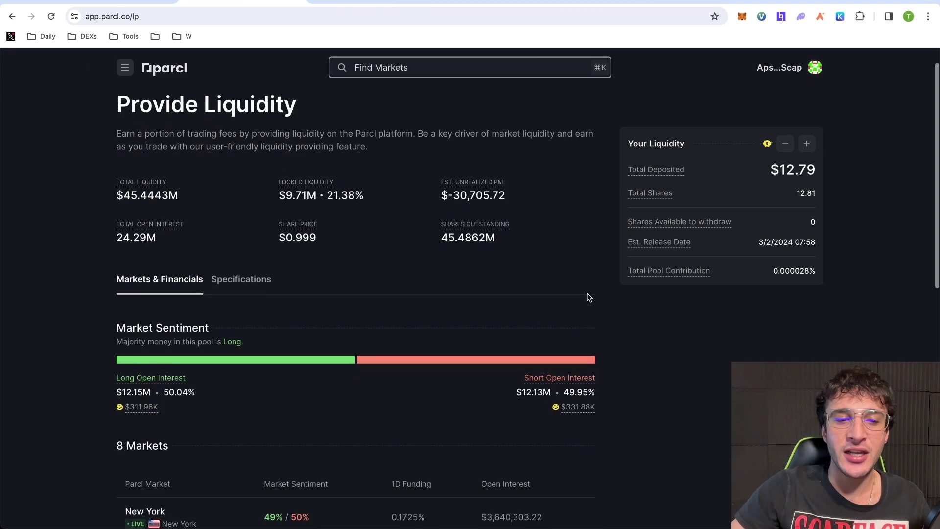
pyautogui.scroll(-2, 588, 296)
pyautogui.scroll(2, 589, 293)
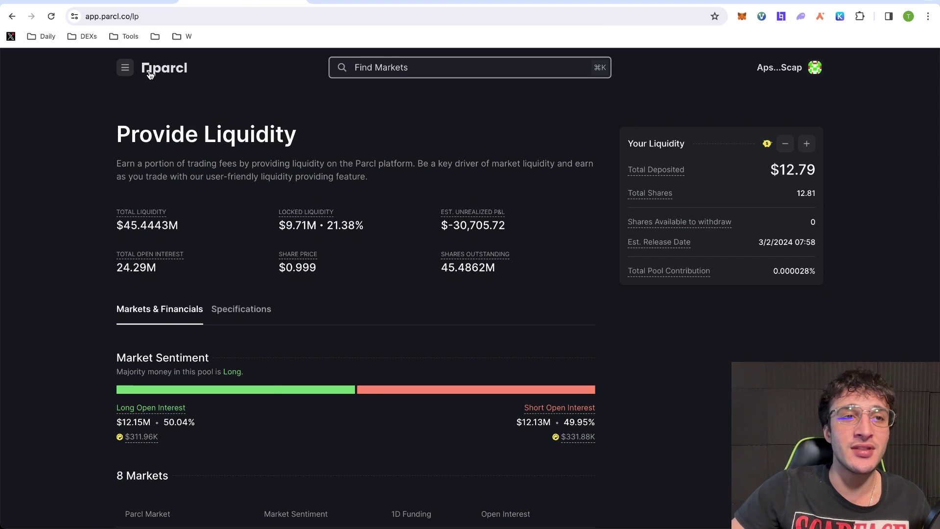
pyautogui.click(125, 68)
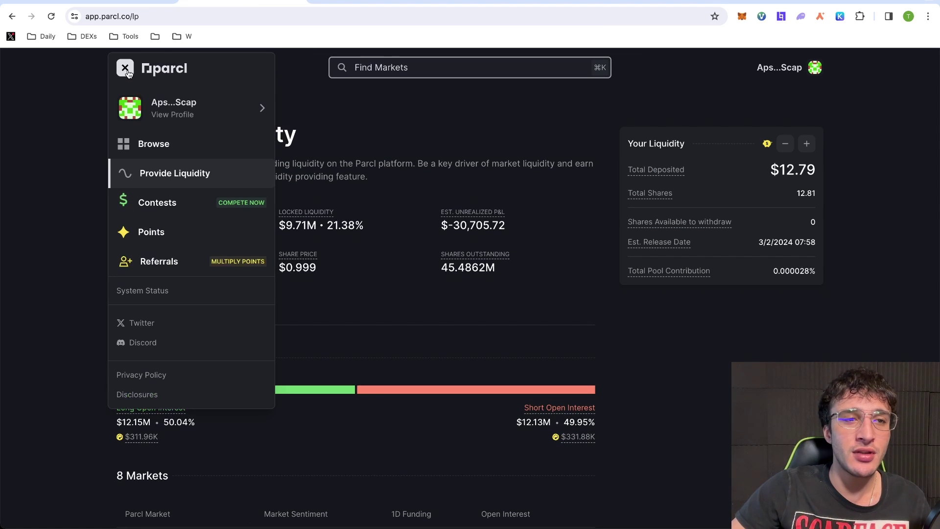
# Visit Browse markets, then open Contests and scroll the January Jumpstart leaderboard
pyautogui.click(146, 145)
pyautogui.scroll(-1, 313, 255)
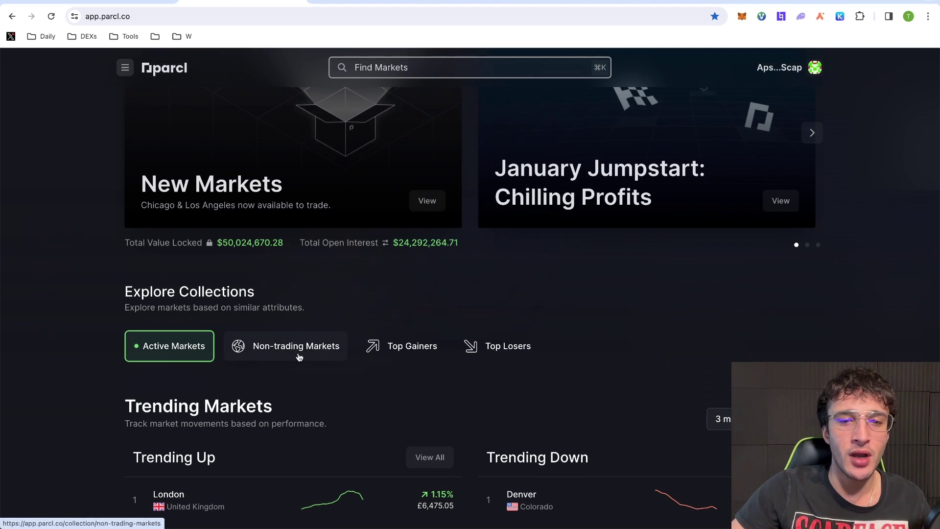
pyautogui.scroll(1, 287, 338)
pyautogui.click(125, 68)
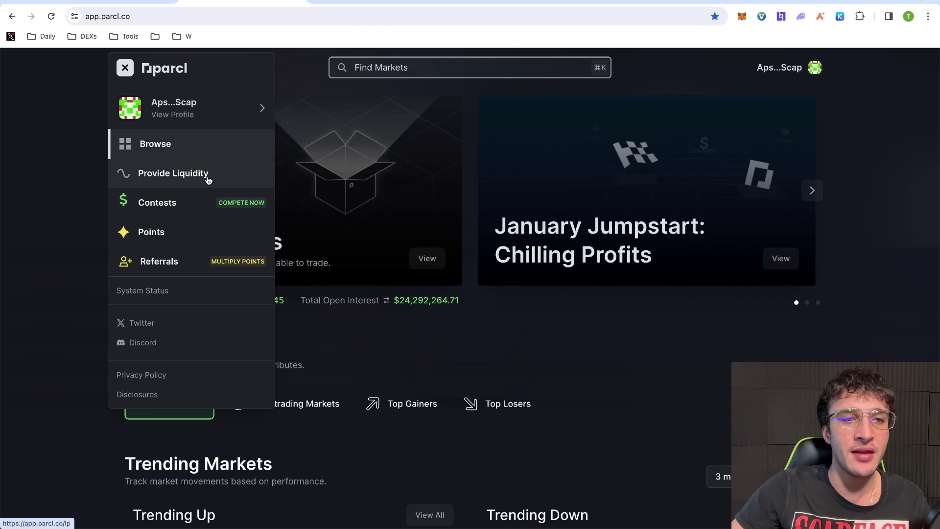
pyautogui.click(194, 202)
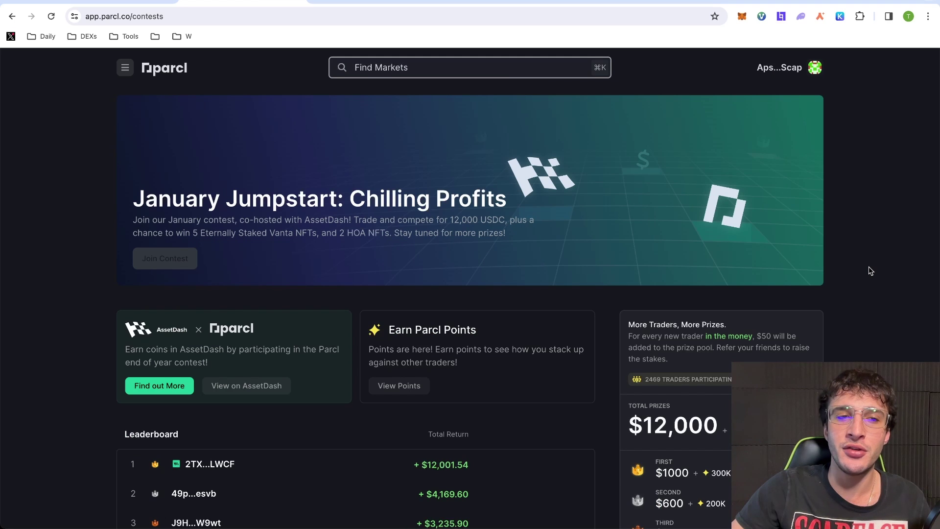
pyautogui.scroll(-4, 247, 186)
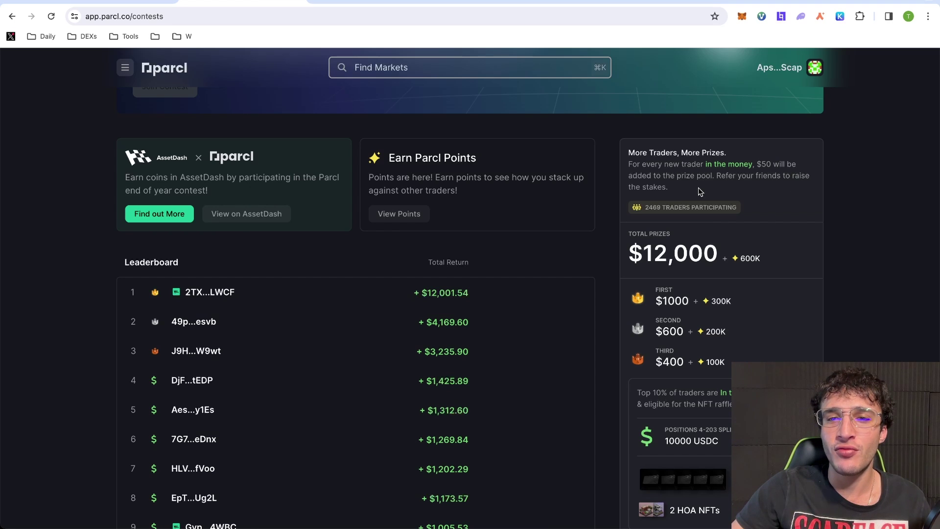
pyautogui.scroll(-4, 826, 208)
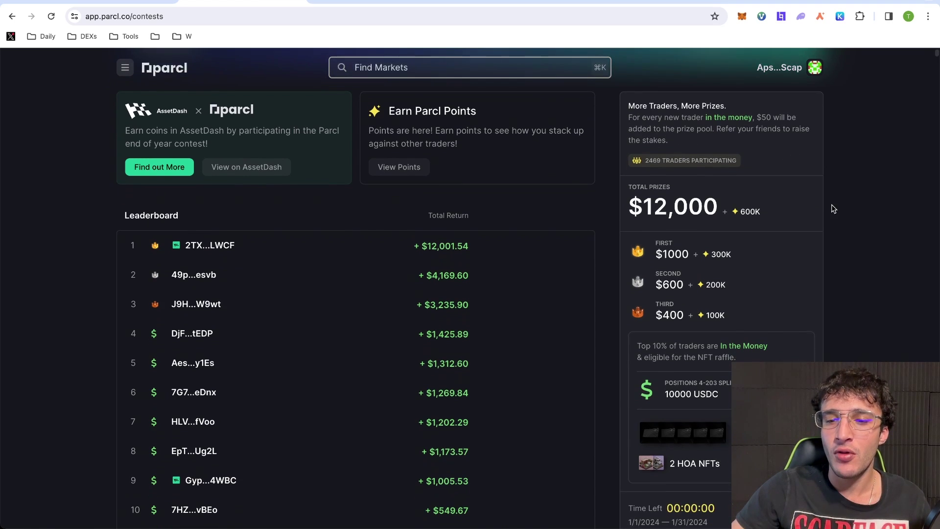
pyautogui.scroll(7, 613, 325)
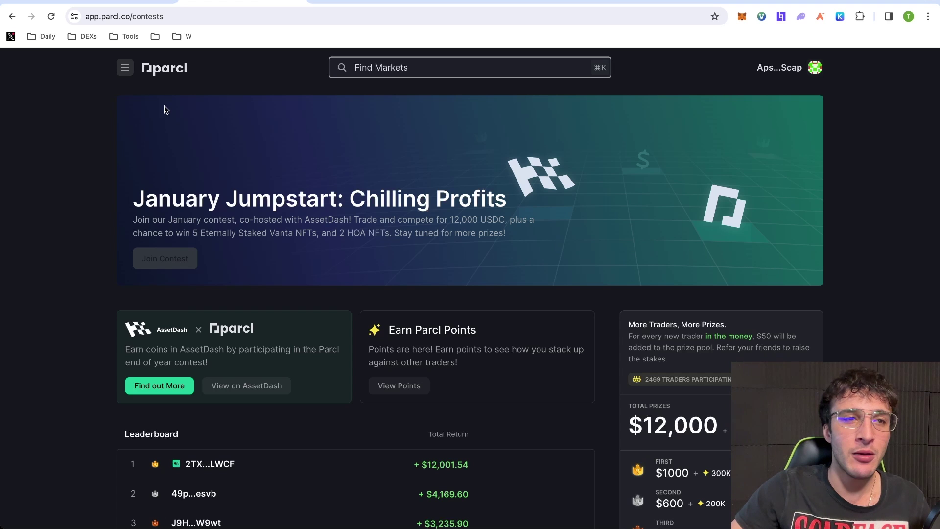
# Open the Parcl Points – Season 2 page and scroll through its achievements and leaderboard
pyautogui.click(125, 68)
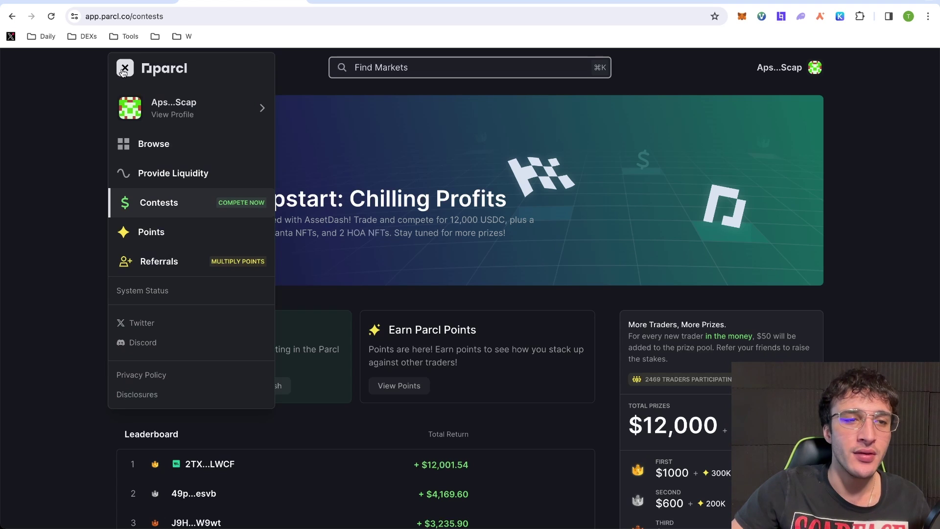
pyautogui.click(186, 243)
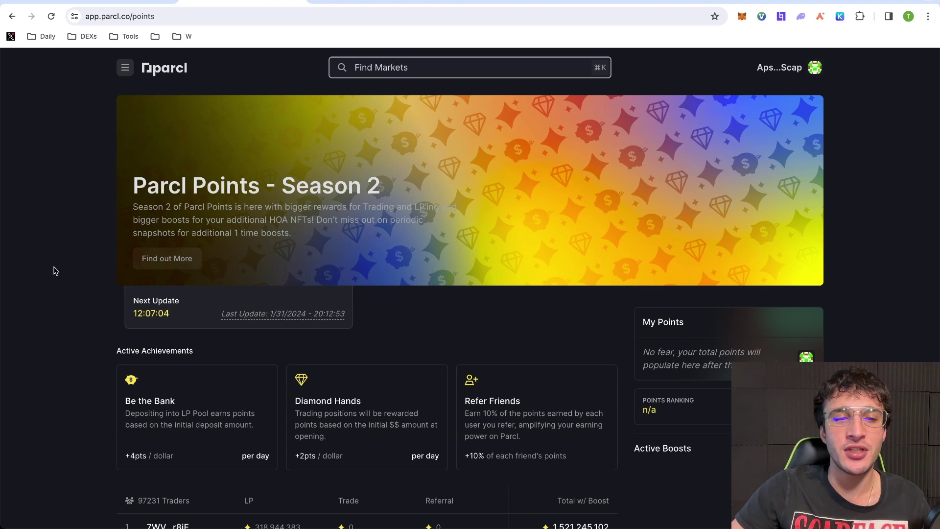
pyautogui.scroll(-3, 59, 223)
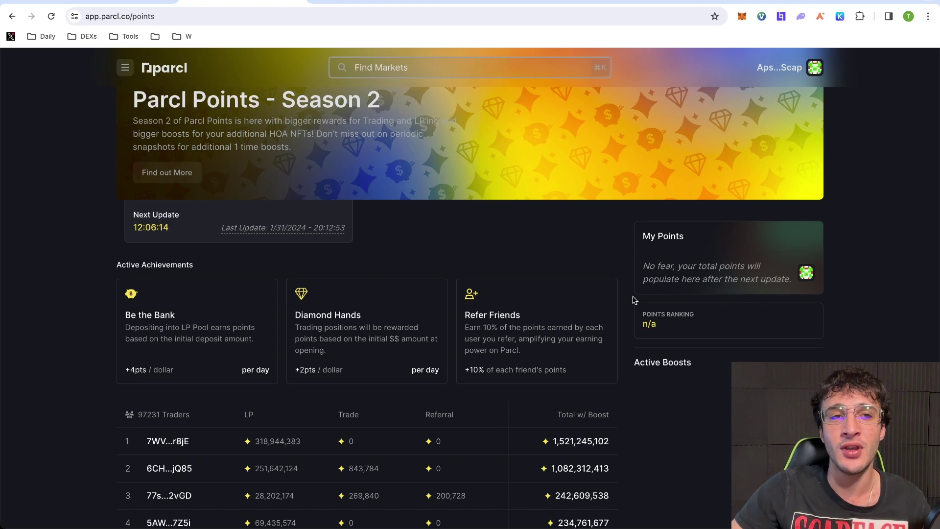
pyautogui.scroll(1, 634, 299)
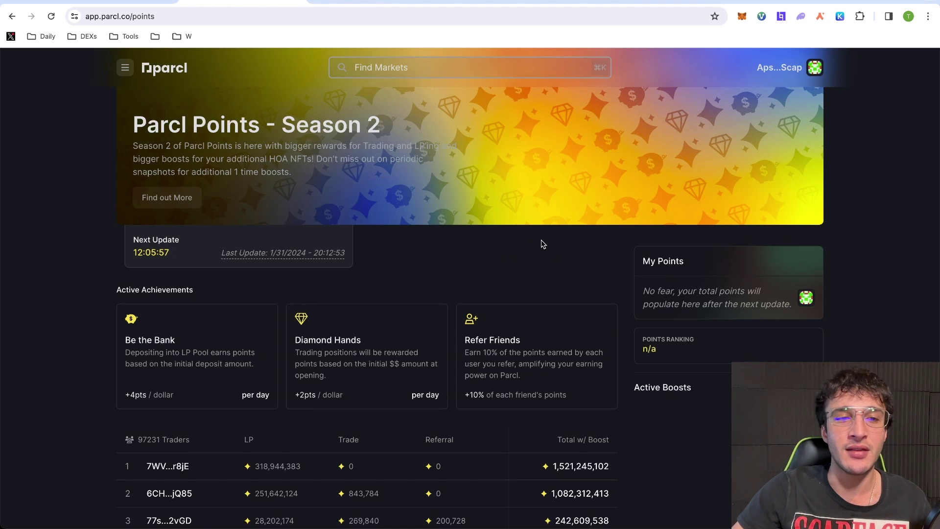
pyautogui.scroll(1, 435, 293)
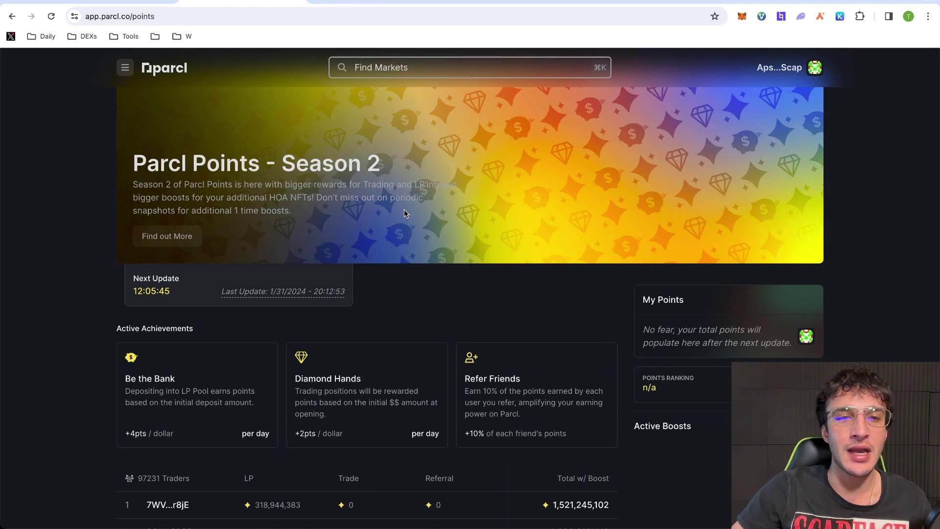
pyautogui.scroll(1, 244, 230)
# View the HOA NFT marketplace, then advance the quest through account and liquidity verification
pyautogui.click(167, 258)
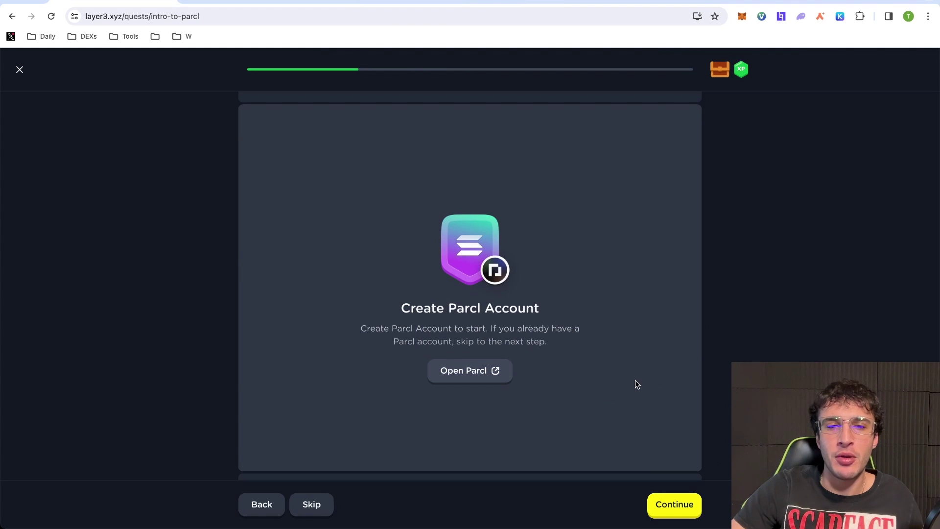
pyautogui.click(678, 501)
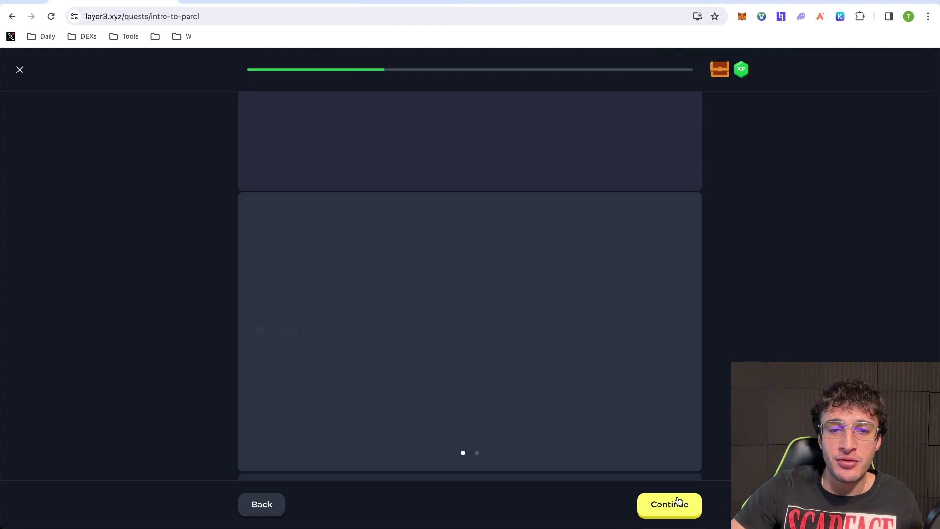
pyautogui.click(678, 502)
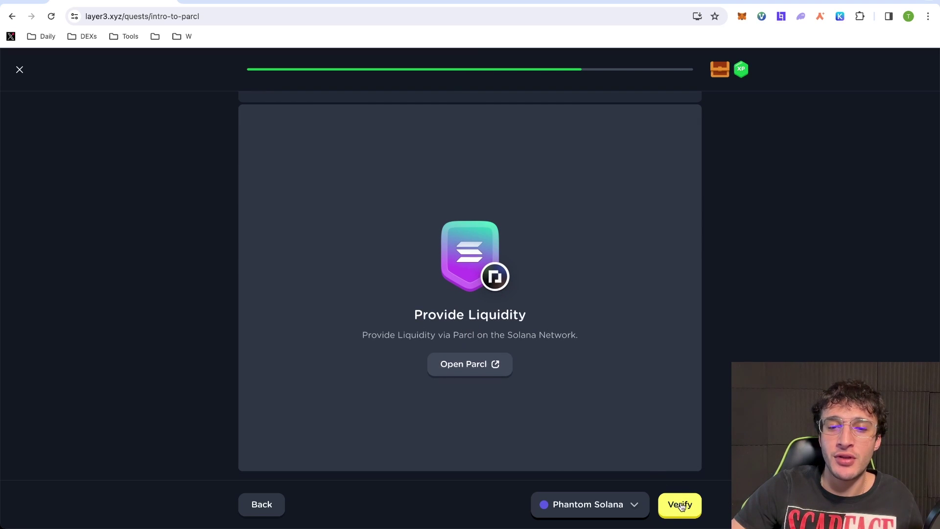
pyautogui.click(678, 506)
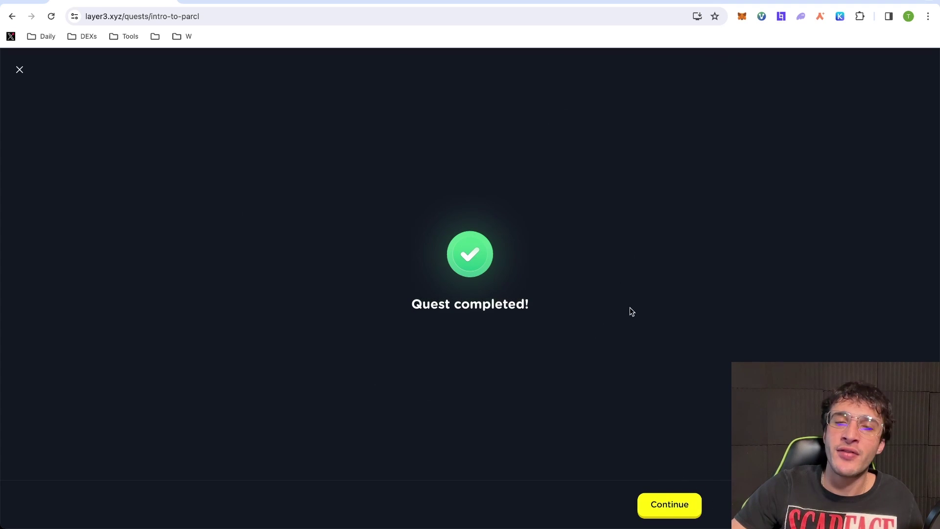
# Finish the Intro to Parcl quest, claim the reward chest's XP, and dismiss the next-quest suggestion
pyautogui.click(678, 505)
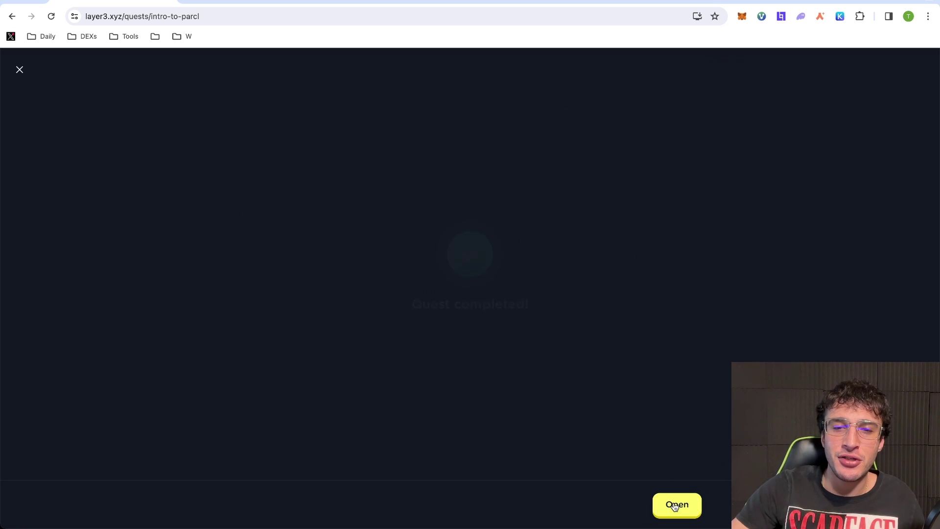
pyautogui.click(677, 506)
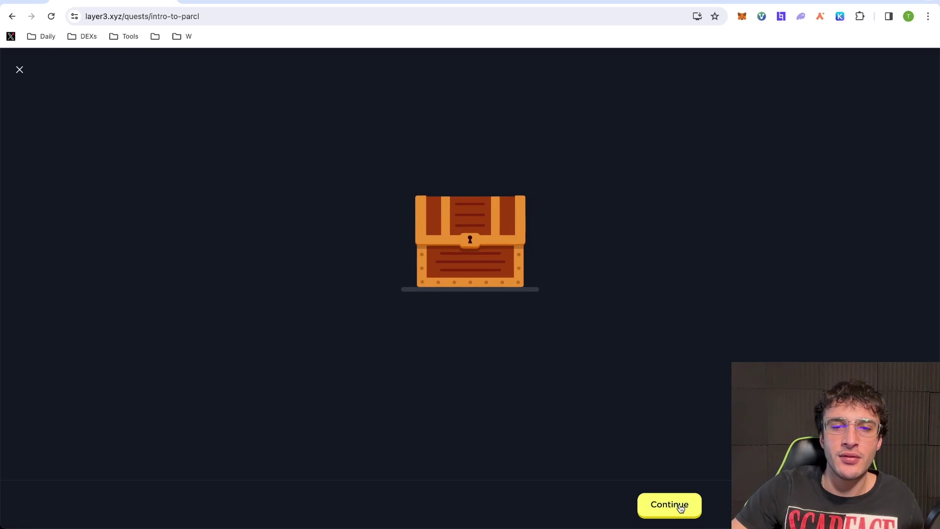
pyautogui.click(679, 506)
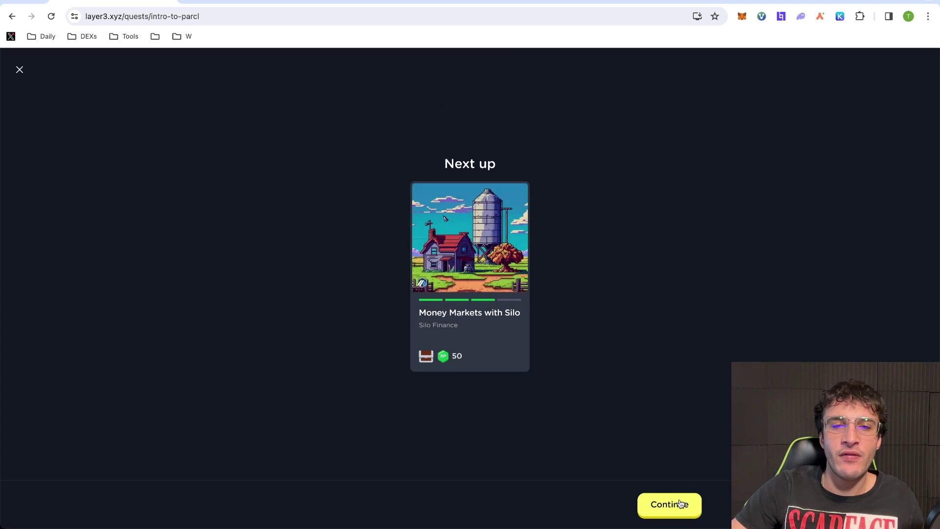
pyautogui.click(20, 70)
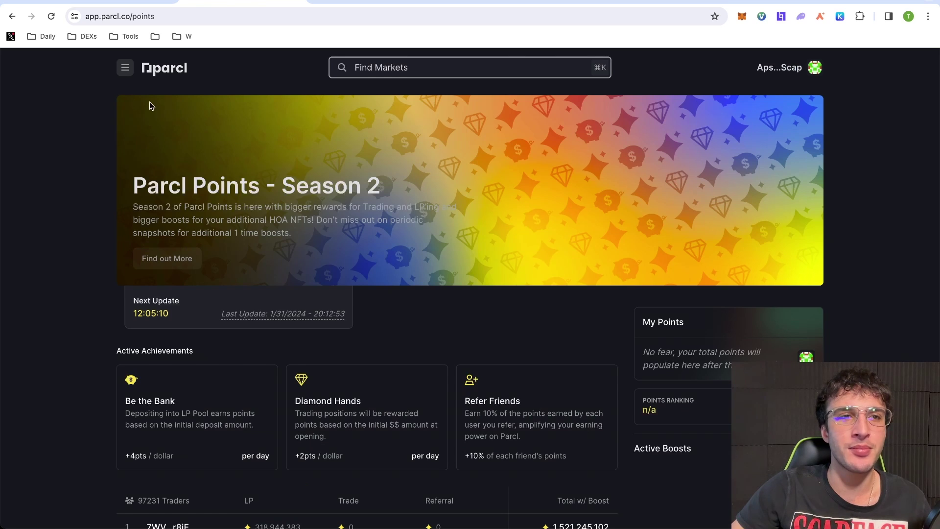
# Go to the Referrals page from the navigation menu and scroll down the program details
pyautogui.click(125, 68)
pyautogui.click(161, 261)
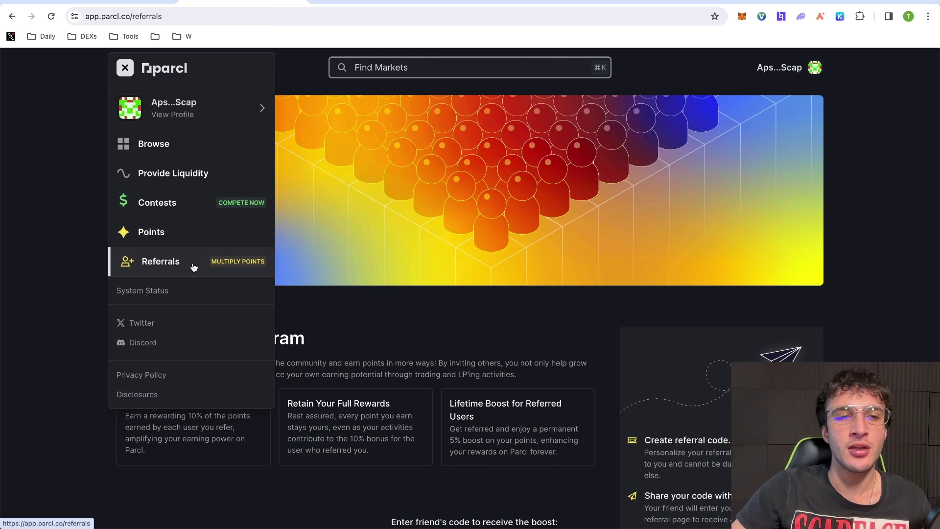
pyautogui.click(548, 272)
pyautogui.scroll(-4, 548, 272)
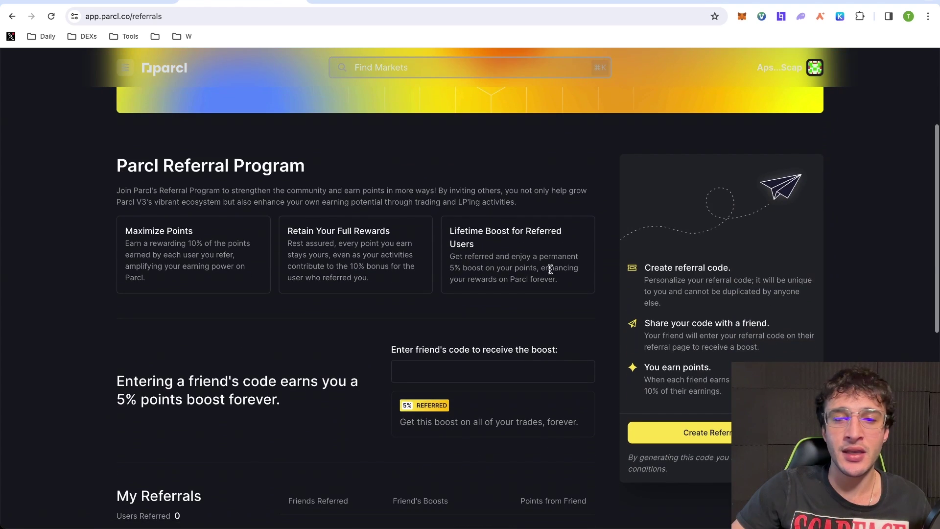
pyautogui.scroll(-3, 482, 374)
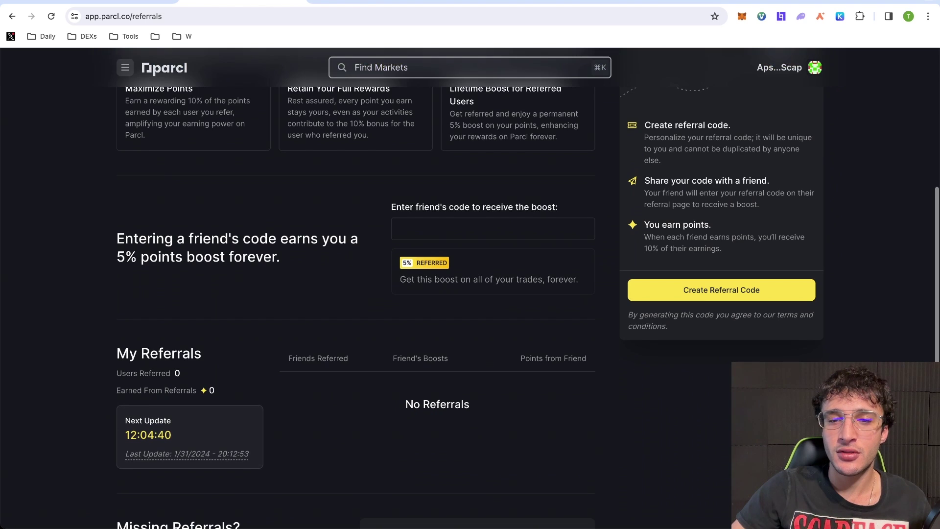
pyautogui.scroll(-2, 749, 245)
# Create a referral code from the pasted custom code and copy it
pyautogui.click(745, 229)
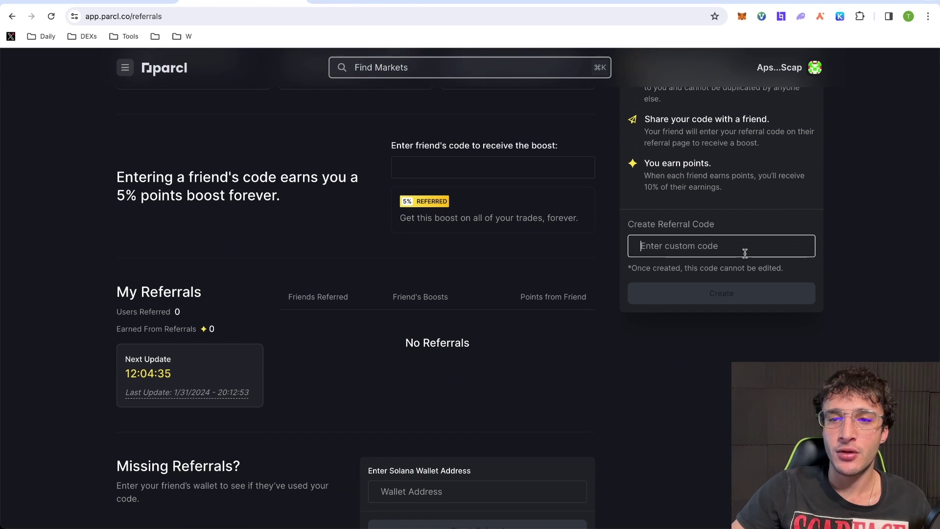
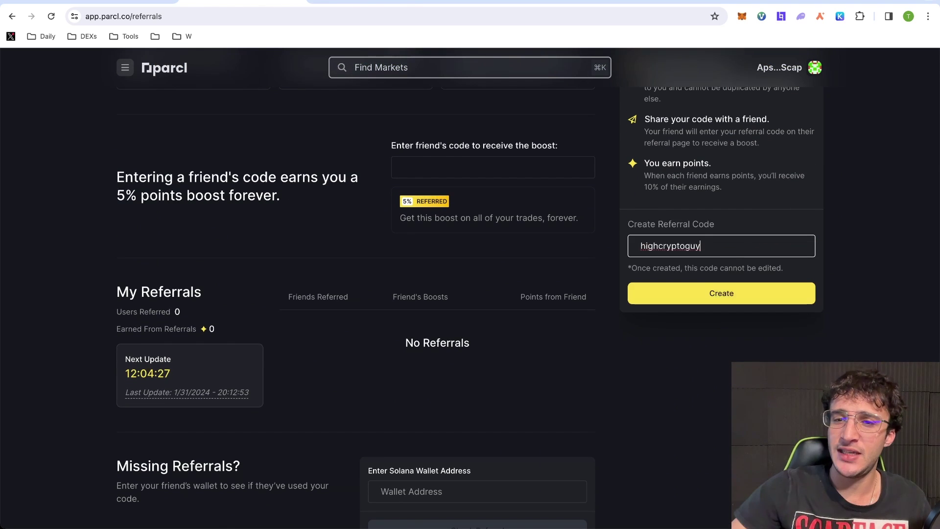
pyautogui.click(744, 292)
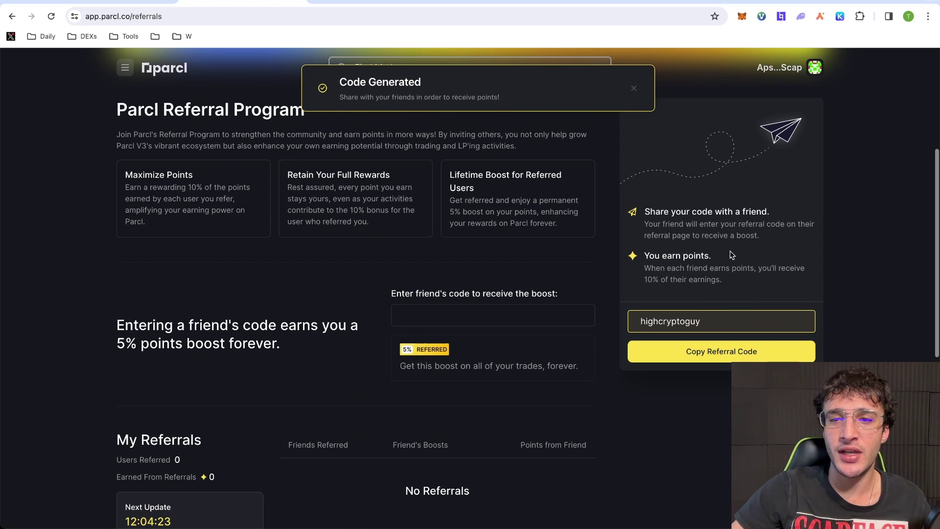
pyautogui.click(724, 356)
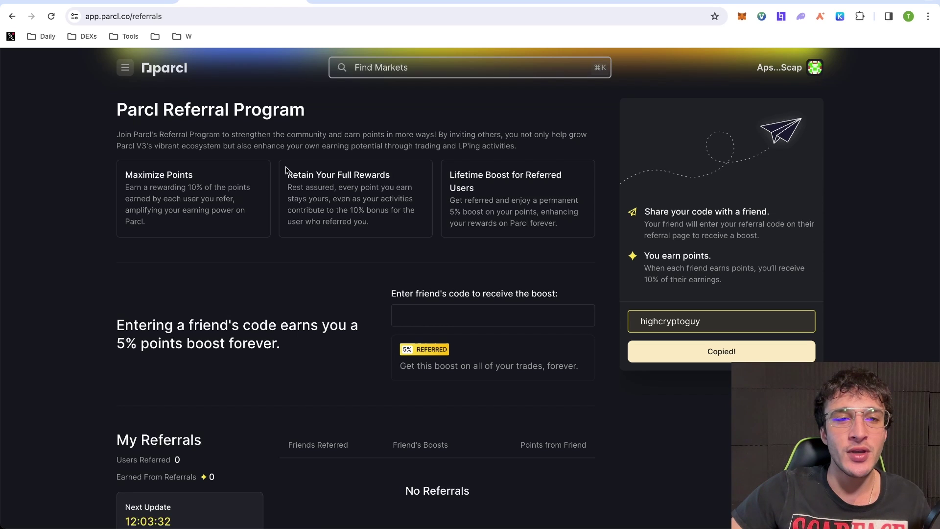
# Highlight the Retain Your Full Rewards text, then deselect it and scroll back up
pyautogui.moveTo(287, 171); pyautogui.dragTo(358, 213)
pyautogui.click(306, 272)
pyautogui.scroll(5, 307, 270)
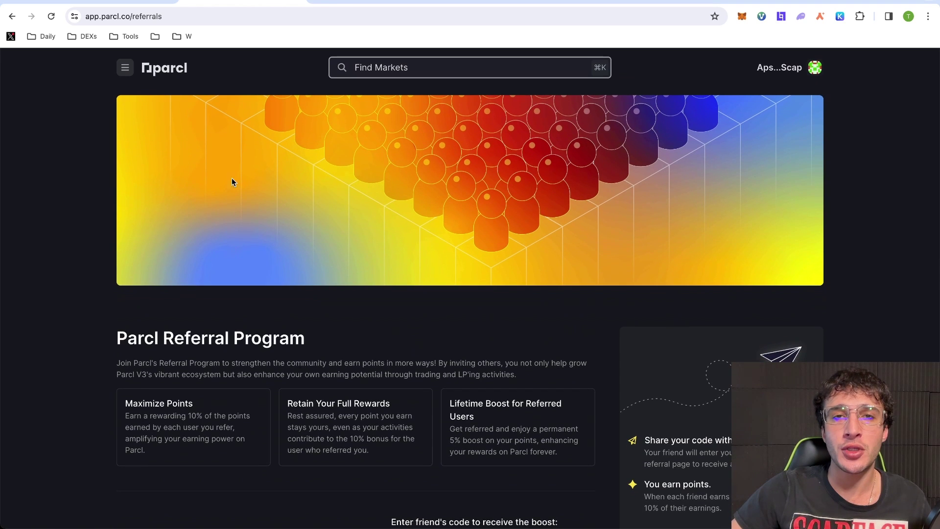
# Return to the Alt Crypto Gems playlists and open the 72-video Crypto Airdrop Guides playlist
pyautogui.click(534, 7)
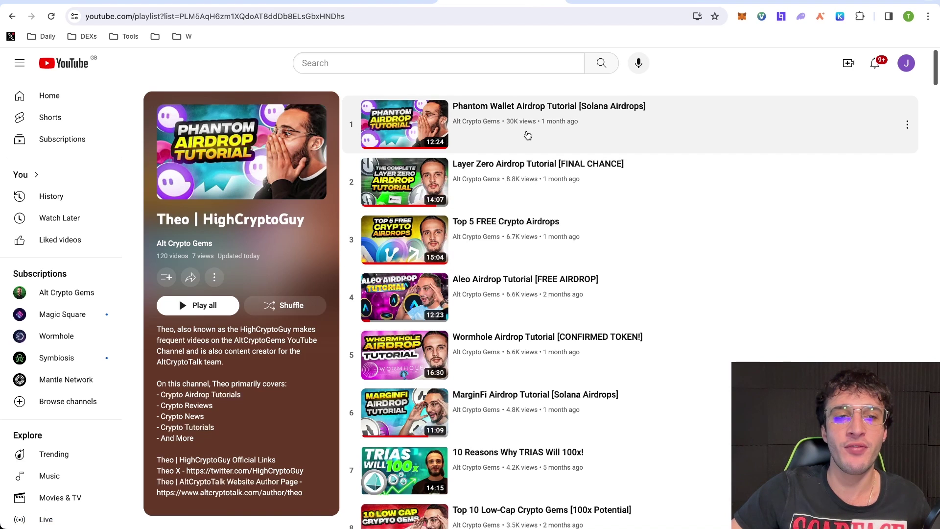
pyautogui.hotkey('alt', 'Left')
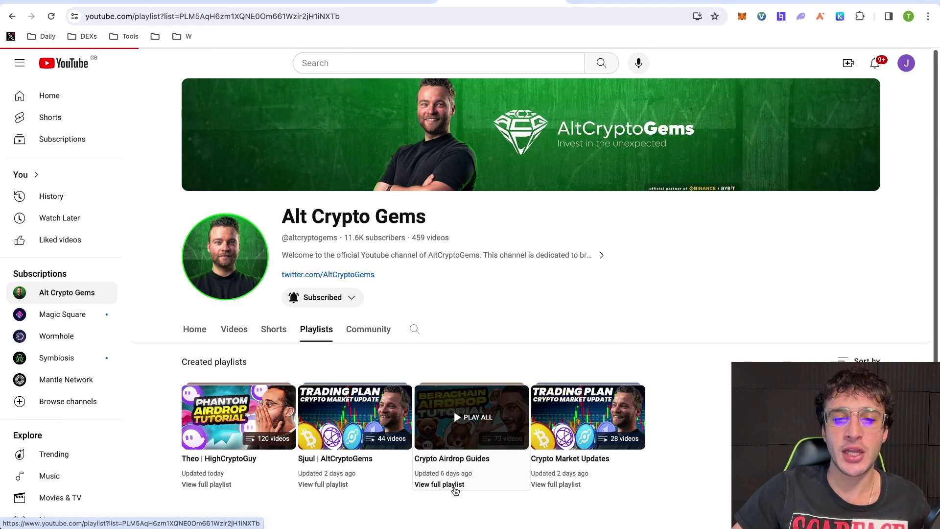
pyautogui.click(453, 486)
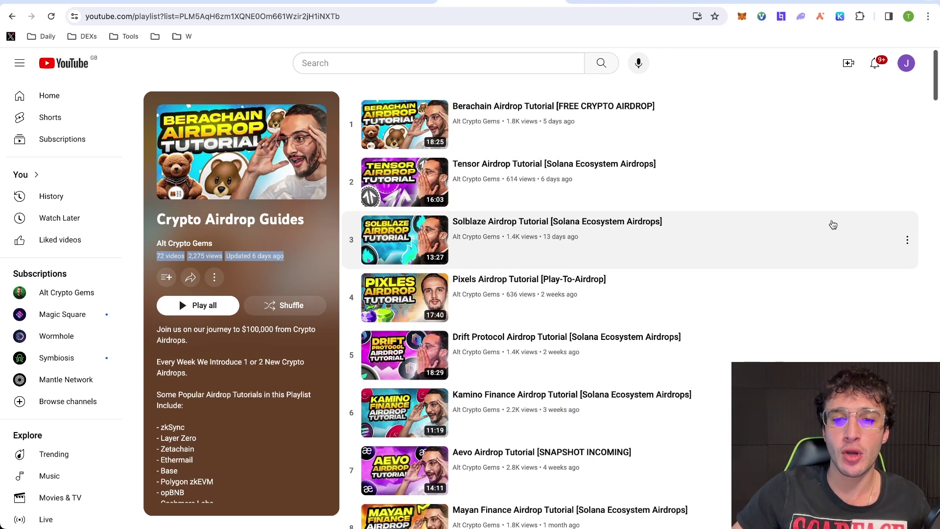
pyautogui.scroll(-4, 710, 241)
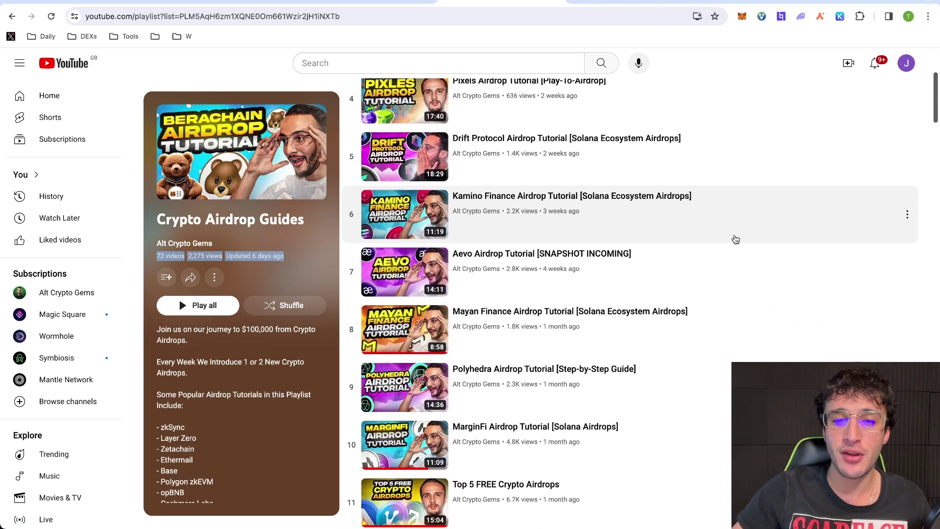
pyautogui.scroll(-4, 735, 239)
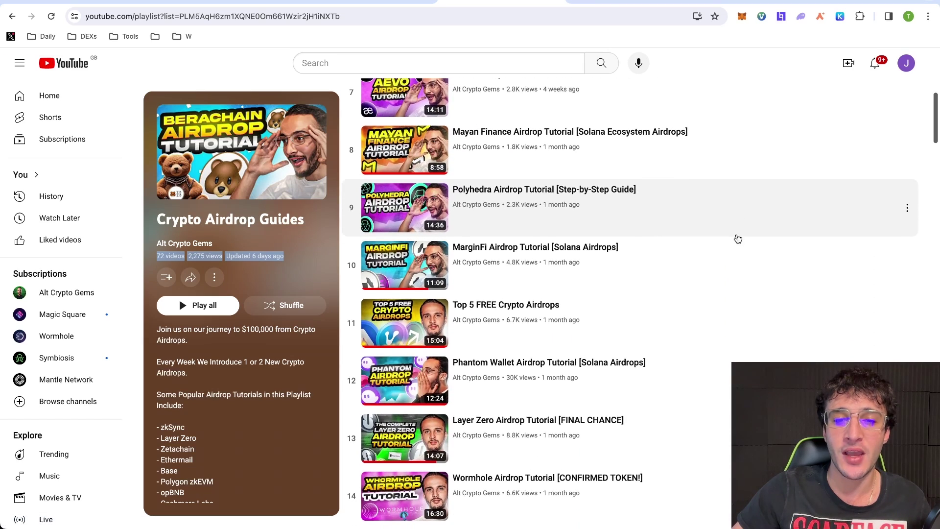
pyautogui.scroll(-2, 736, 237)
pyautogui.scroll(10, 736, 237)
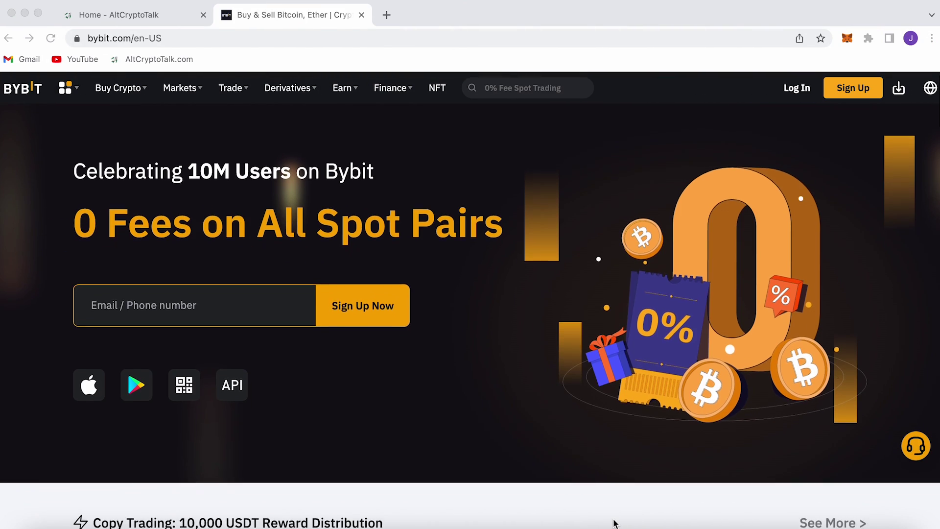
# Scroll the Bybit homepage down to the welcome gift offering up to 4030 USDT
pyautogui.scroll(-5, 614, 522)
pyautogui.scroll(-10, 614, 523)
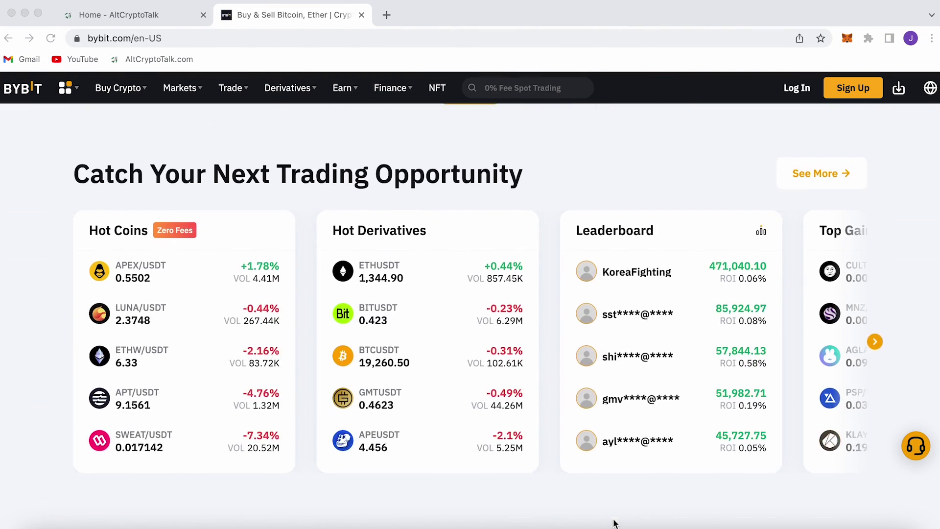
pyautogui.scroll(-6, 614, 522)
pyautogui.scroll(-9, 614, 523)
pyautogui.scroll(-7, 614, 522)
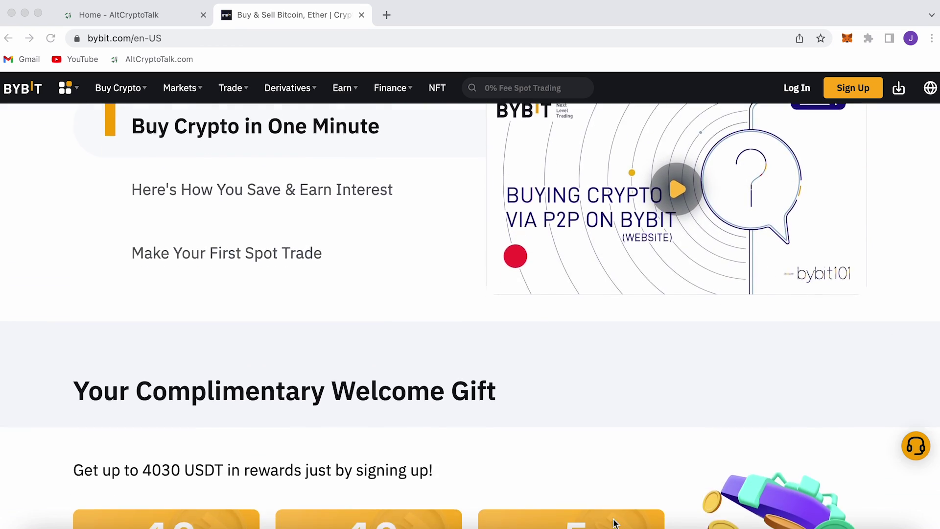
pyautogui.scroll(-1, 614, 522)
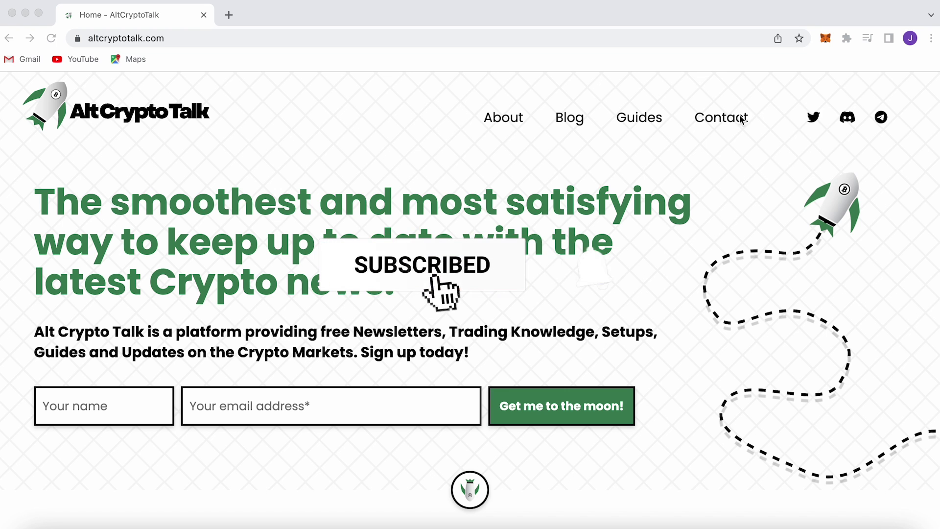
# Open AltCryptoTalk's Guides page, accept the cookies, and browse the setup, DeFi and trading guide lists
pyautogui.click(638, 127)
pyautogui.scroll(-4, 658, 196)
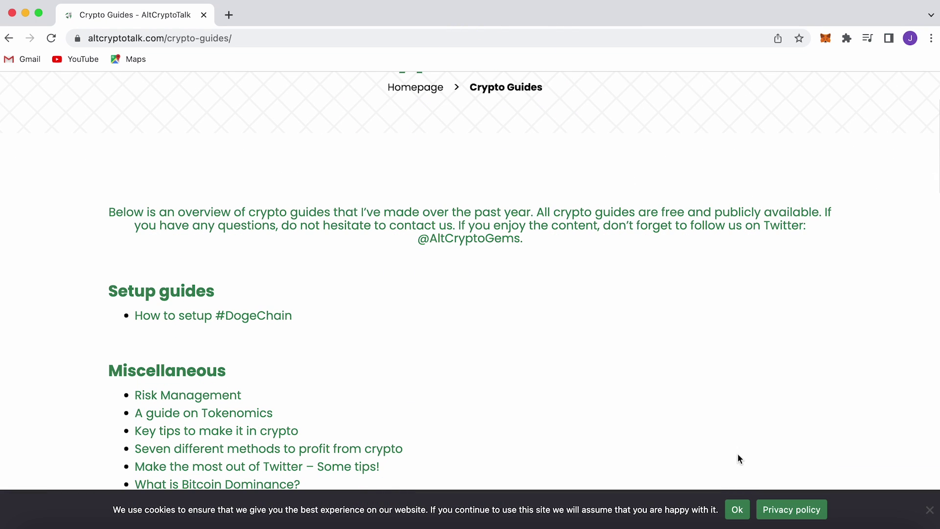
pyautogui.click(738, 517)
pyautogui.scroll(-3, 717, 438)
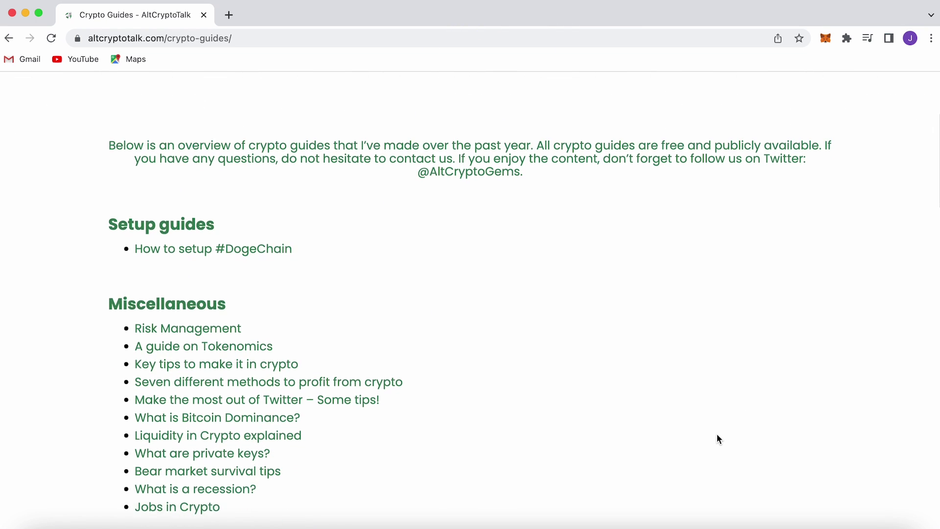
pyautogui.scroll(-4, 717, 435)
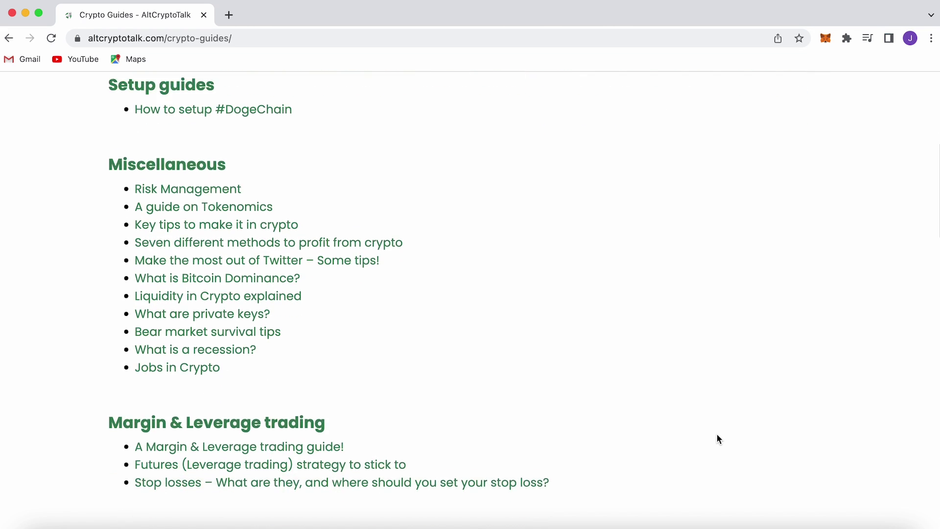
pyautogui.scroll(-10, 718, 437)
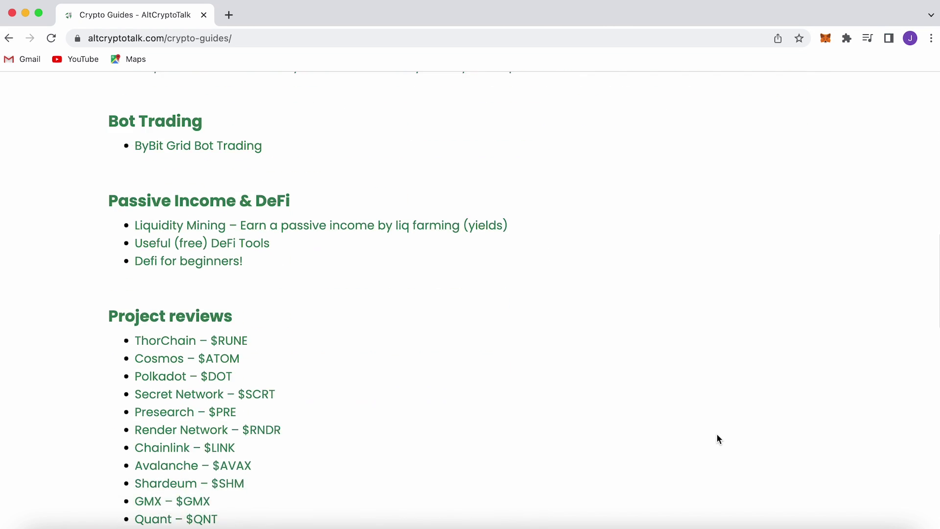